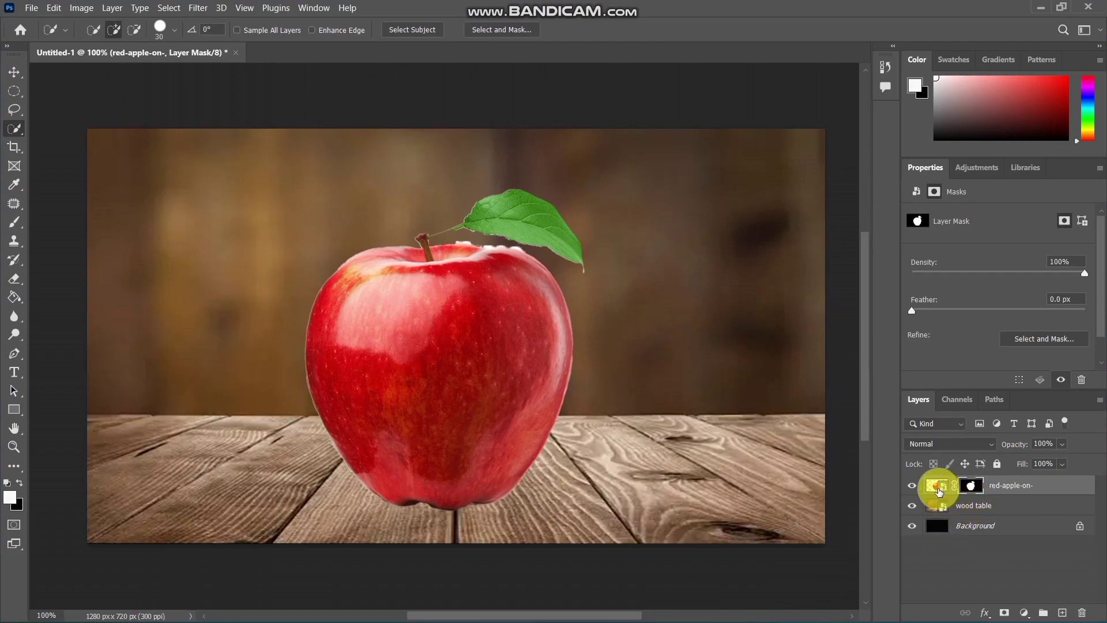
- Duplicate the apple layer and hide the original apple layer
left_click(938, 492)
key("ctrl+j")
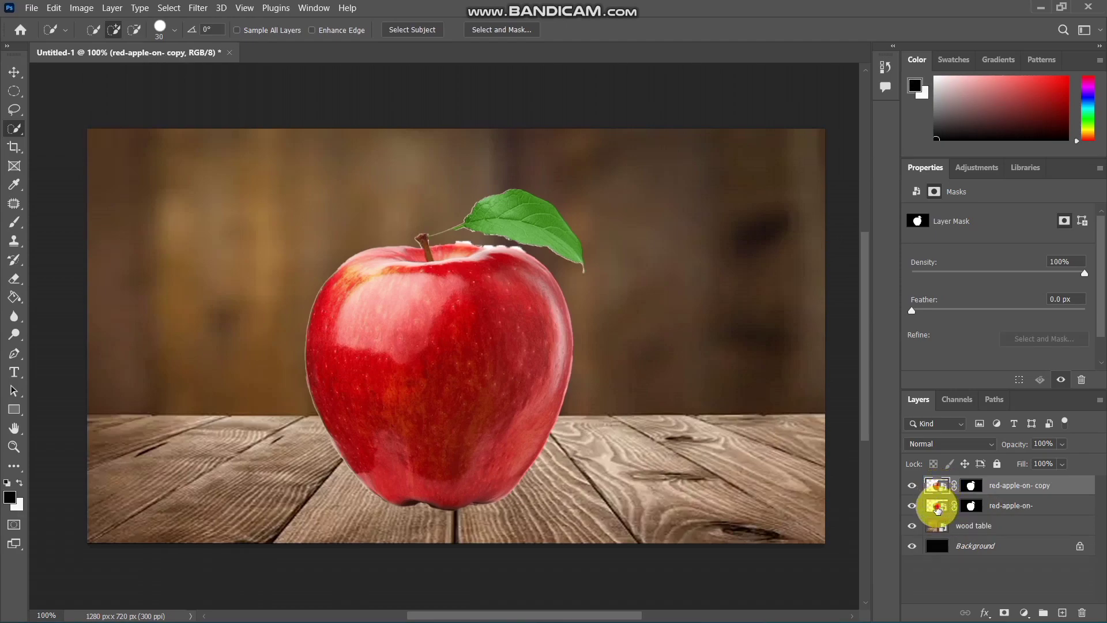
left_click(937, 505)
left_click(911, 505)
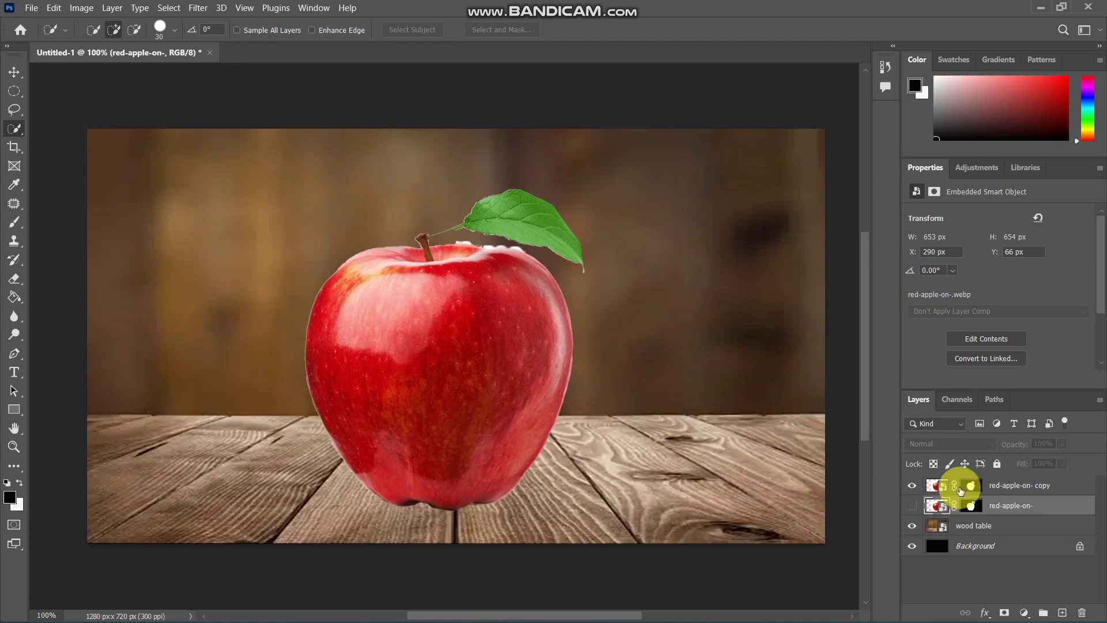
- On the copy, Quick Select the apple, subtracting everything below the table line
left_click(938, 485)
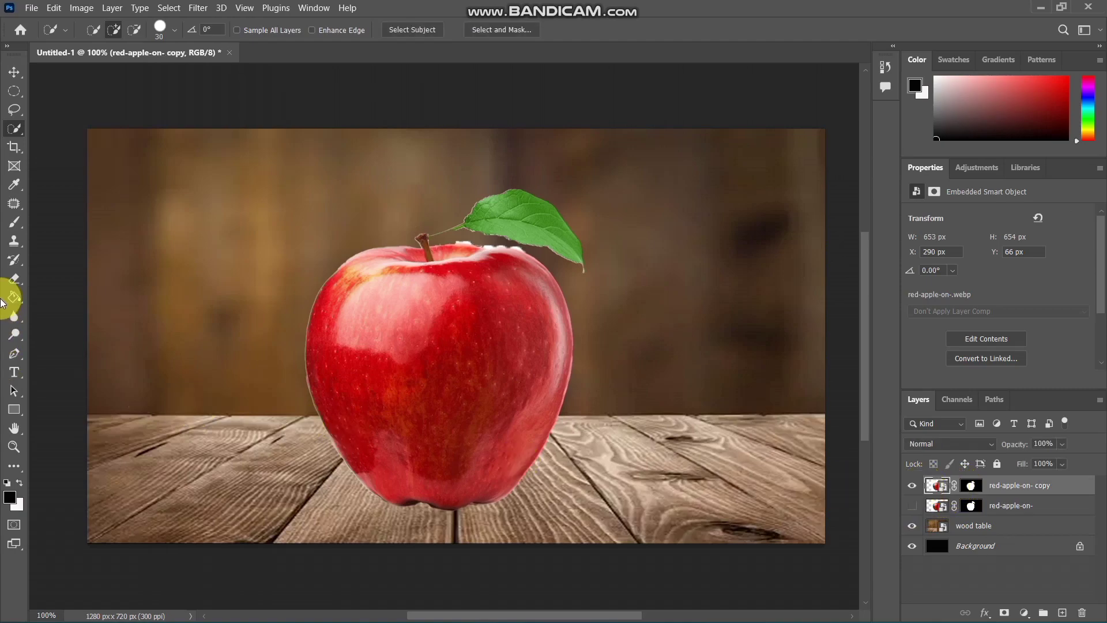
mouse_move(386, 253)
left_mouse_down()
mouse_move(501, 258)
mouse_move(519, 500)
left_mouse_up()
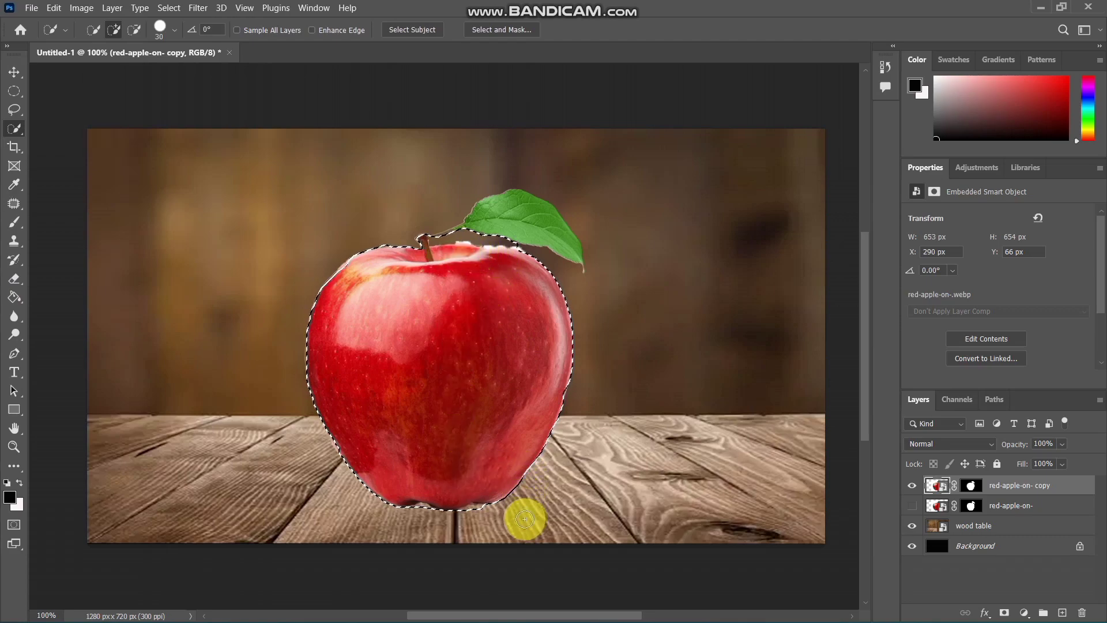
mouse_move(494, 507)
left_mouse_down()
mouse_move(504, 486)
mouse_move(472, 463)
mouse_move(445, 462)
mouse_move(466, 459)
mouse_move(376, 464)
mouse_move(341, 450)
mouse_move(375, 496)
mouse_move(421, 501)
mouse_move(504, 479)
mouse_move(469, 457)
mouse_move(346, 449)
mouse_move(509, 458)
mouse_move(553, 440)
mouse_move(334, 447)
mouse_move(567, 432)
mouse_move(563, 445)
left_mouse_up()
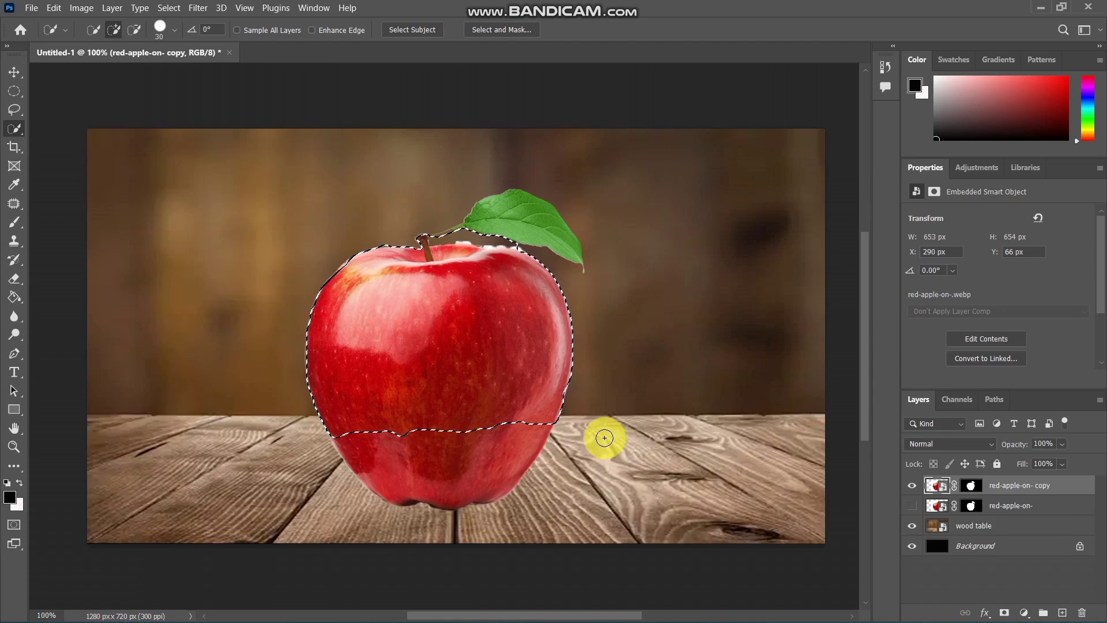
left_click(435, 448)
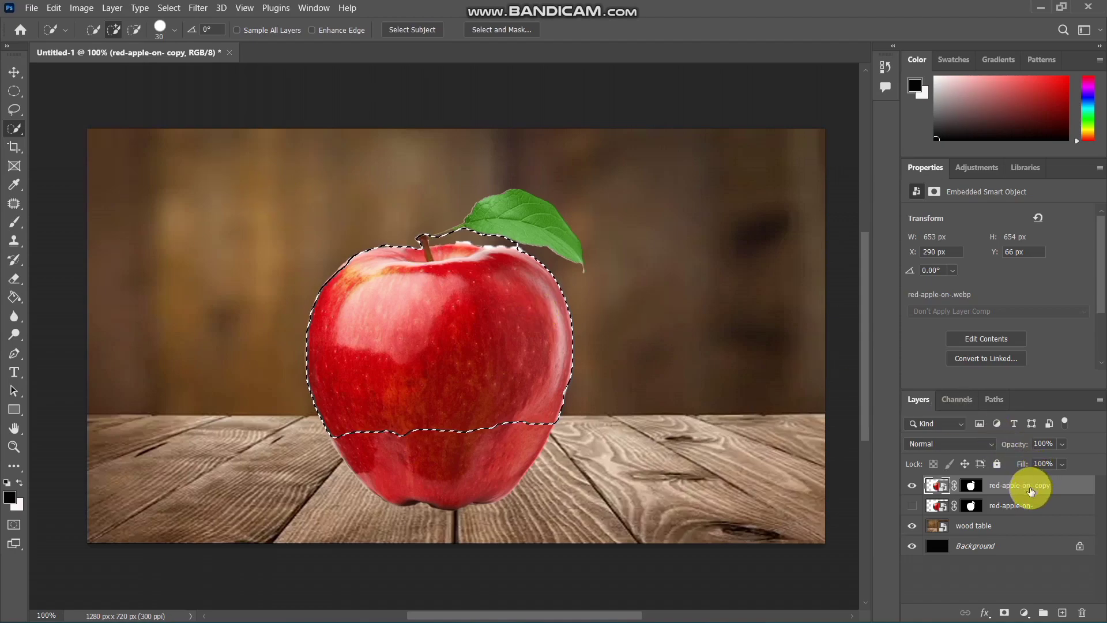
- Rasterize the copied apple layer
double_click(1031, 488)
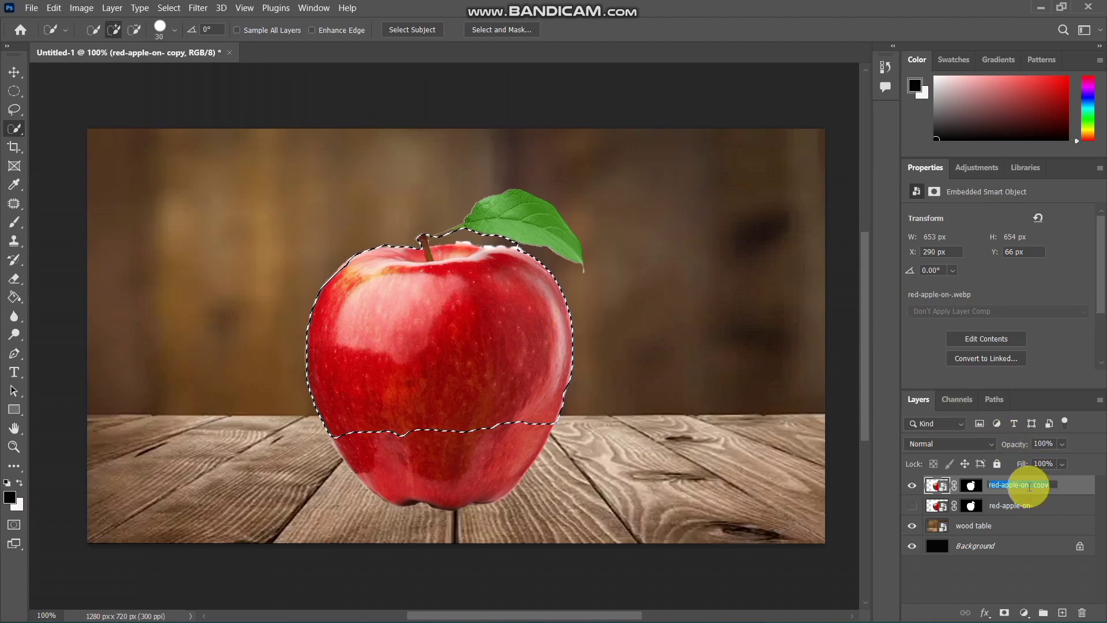
key("Return")
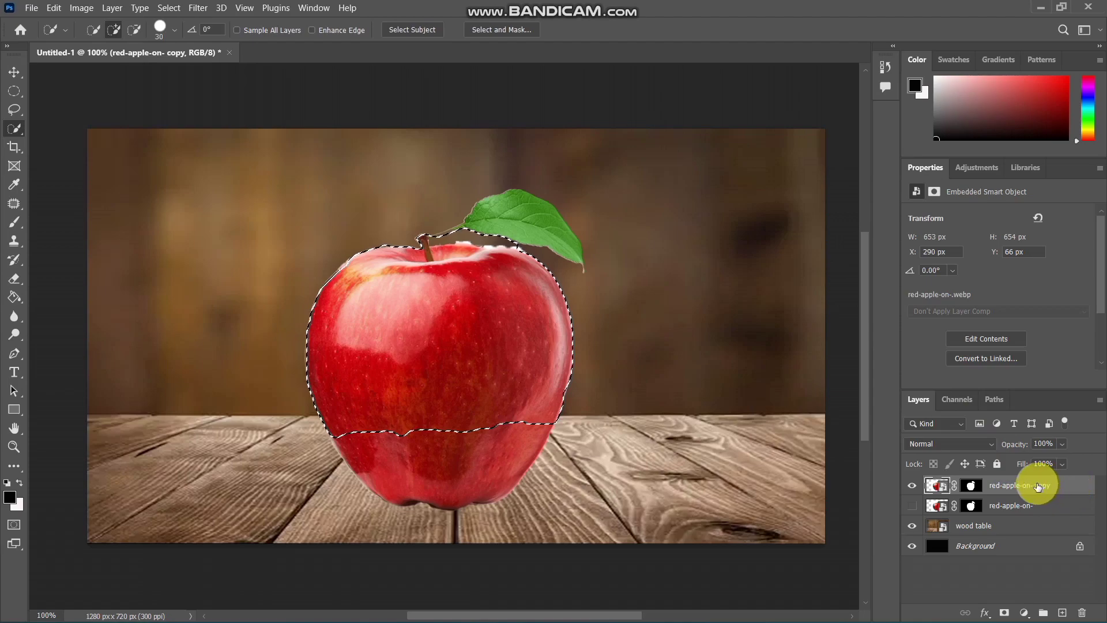
right_click(1038, 487)
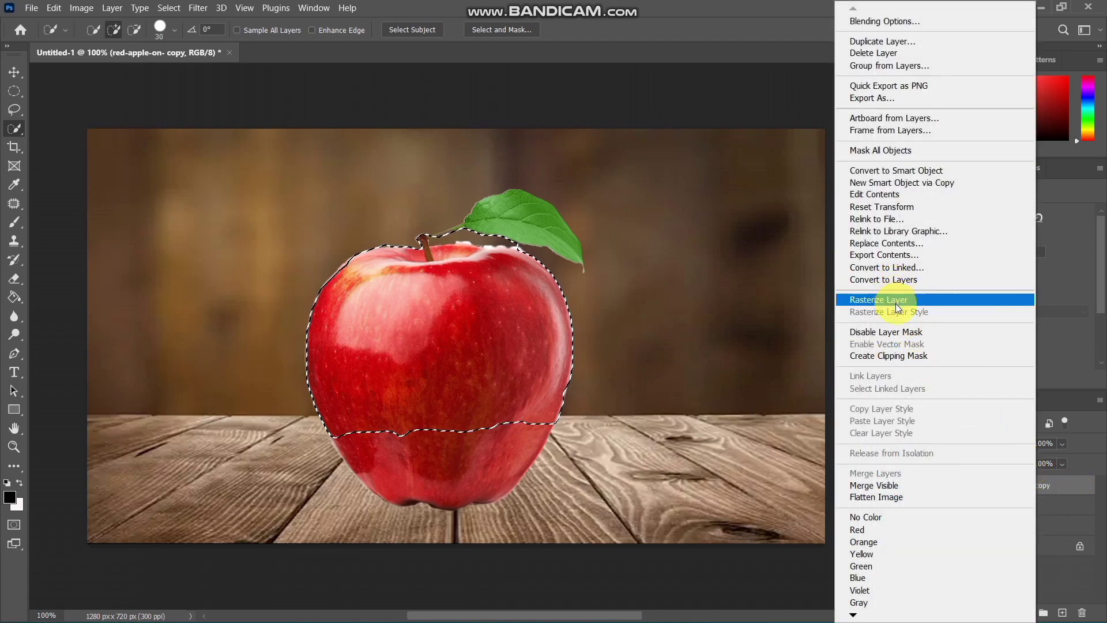
left_click(895, 303)
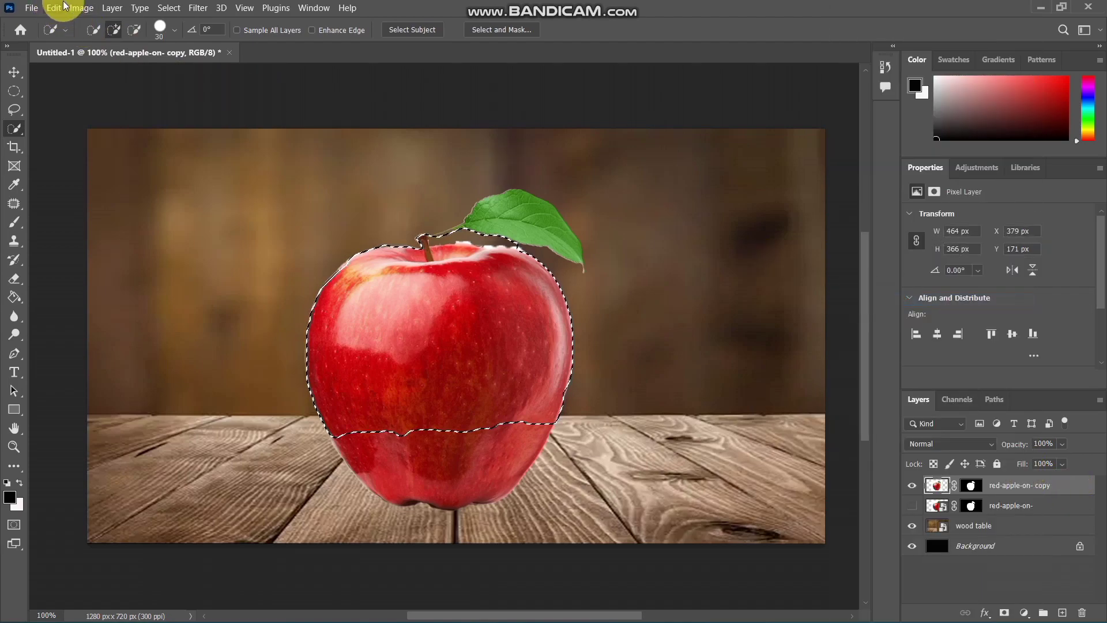
- Desaturate the selected upper part of the apple copy, then deselect
left_click(80, 8)
mouse_move(103, 41)
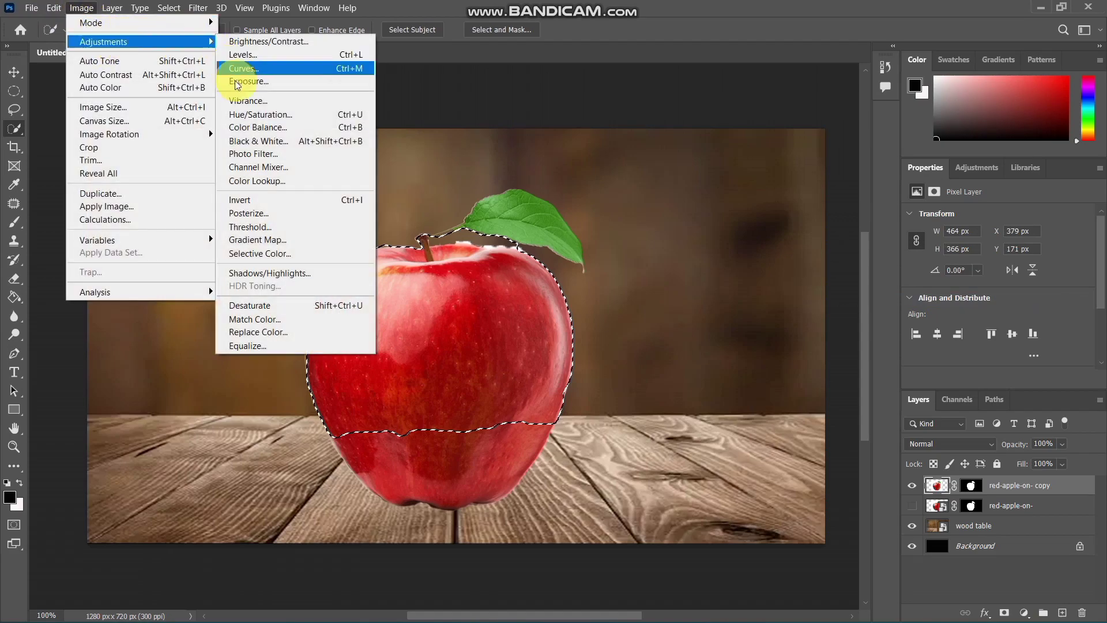
left_click(261, 310)
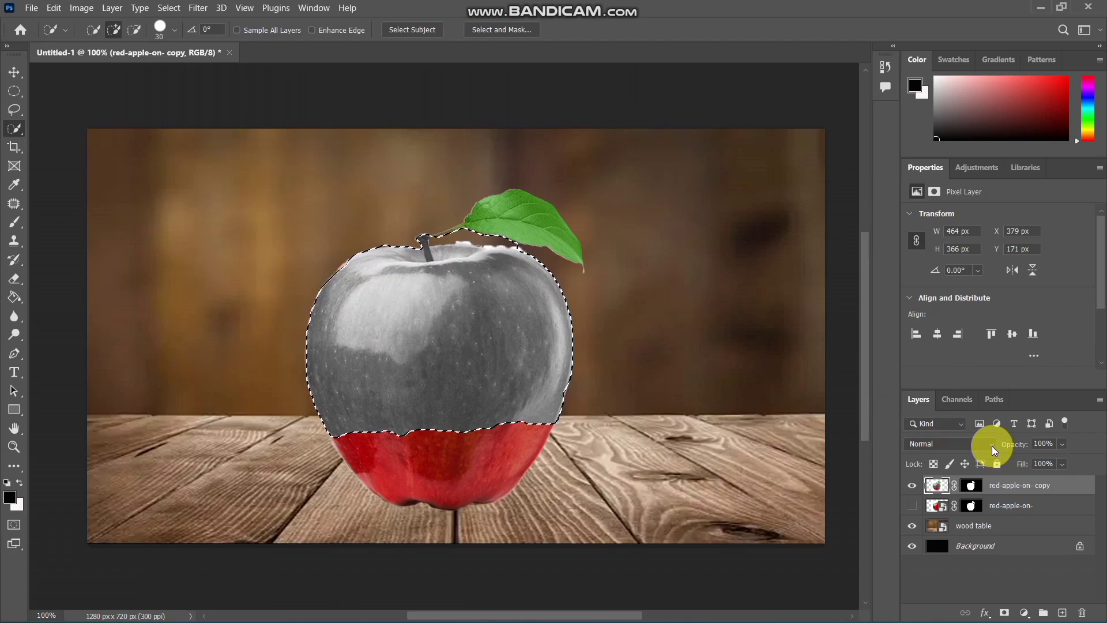
key("ctrl+d")
- Set the apple copy's blend mode to Screen
left_click(991, 444)
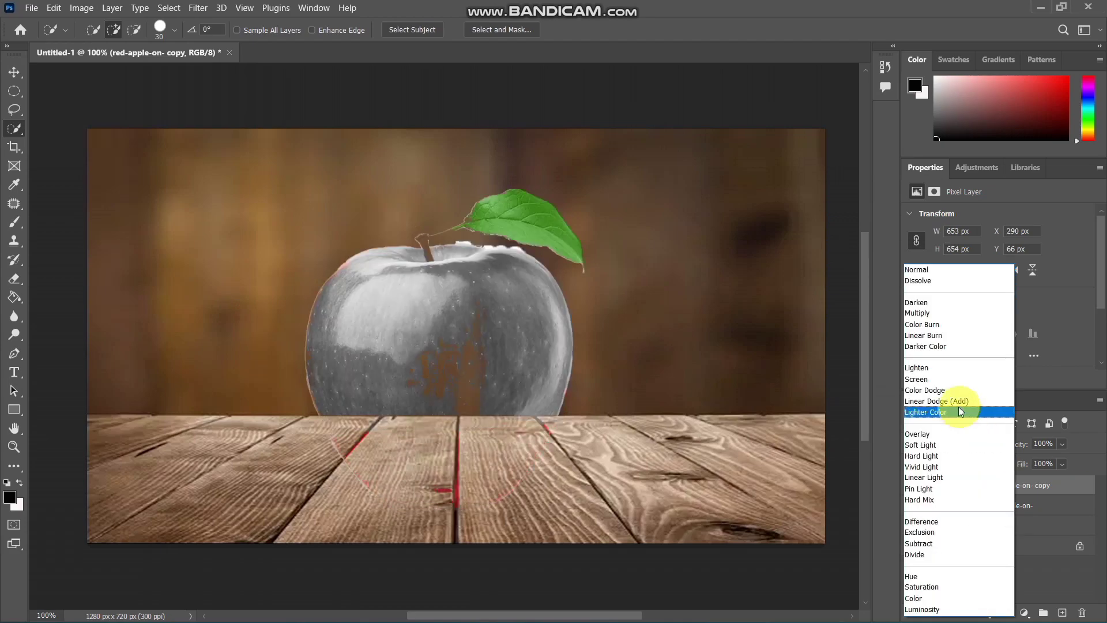
left_click(949, 381)
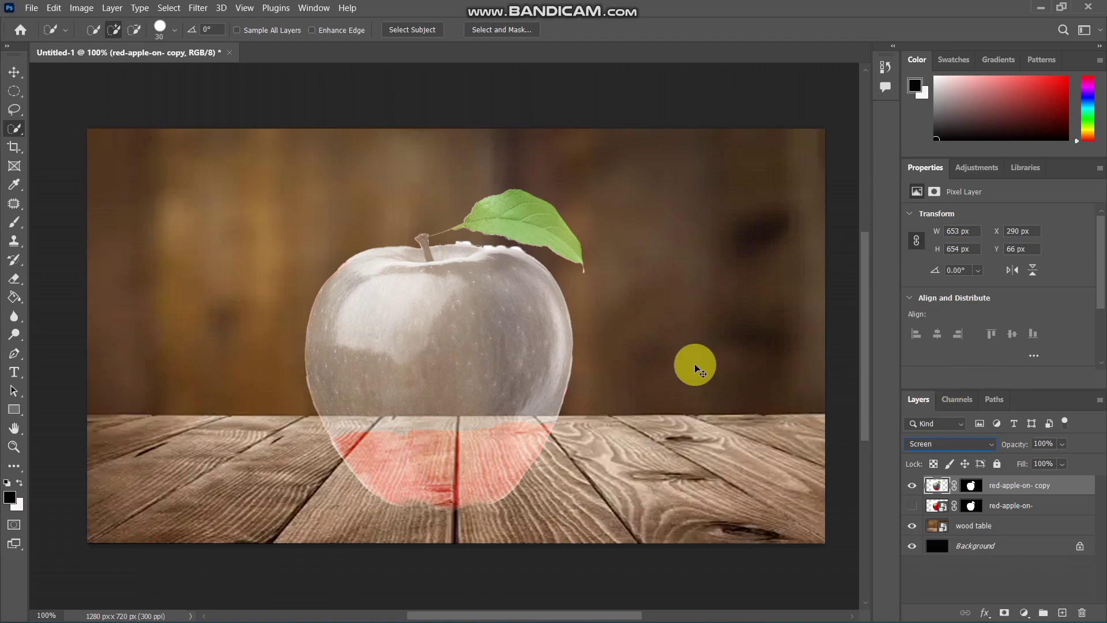
key("ctrl+l")
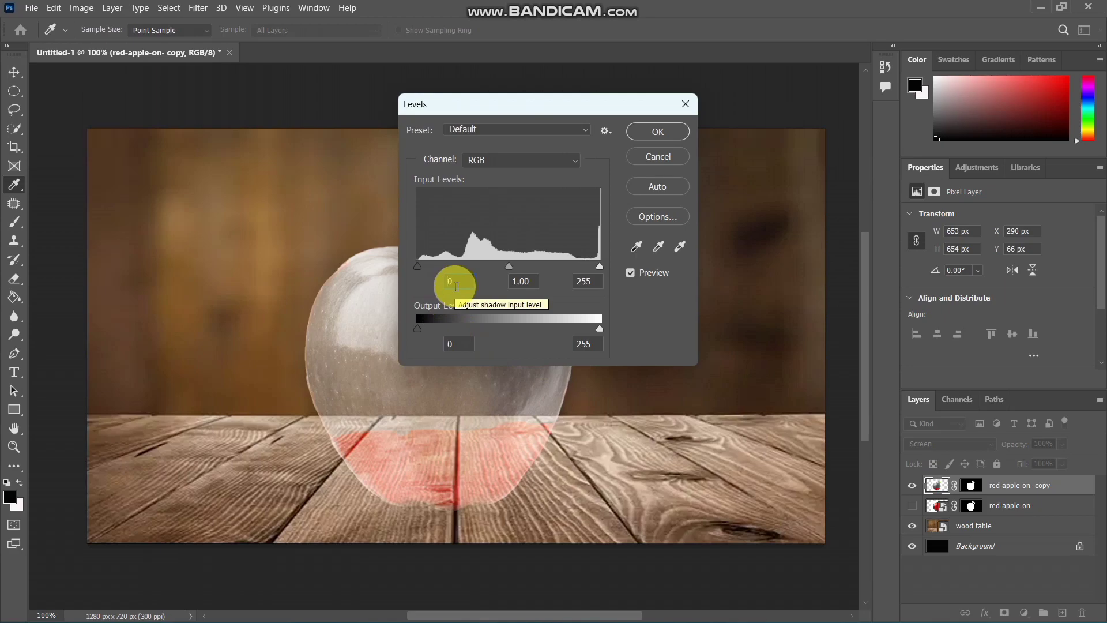
- Apply Levels with input shadows 95 and highlights 220 to the glass apple
type("95")
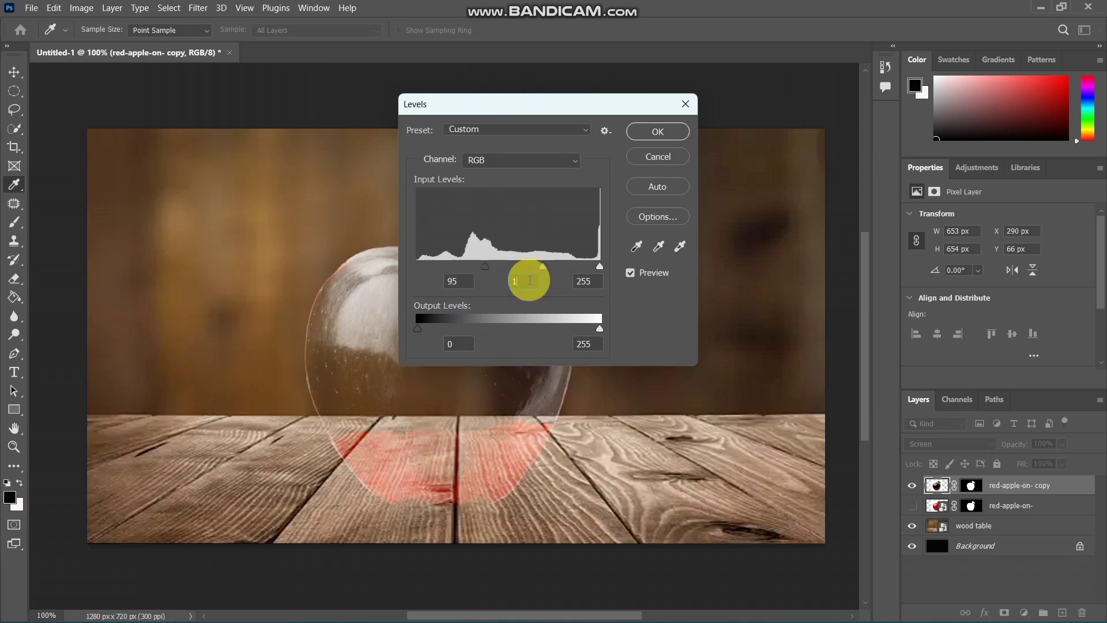
left_click_drag(531, 281, 543, 290)
left_click(592, 280)
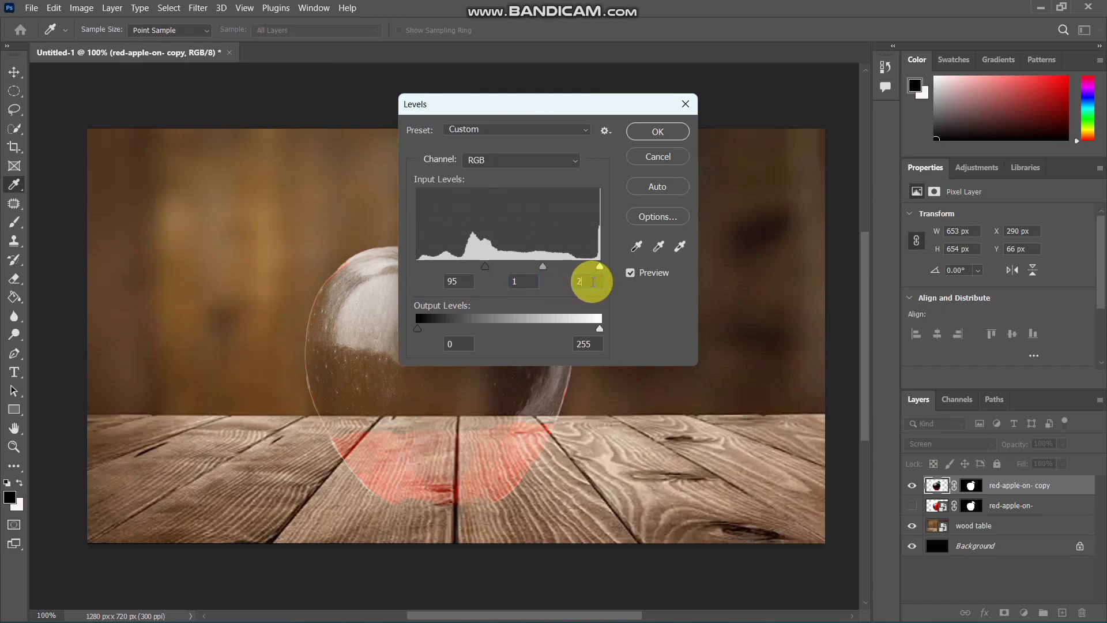
type("20")
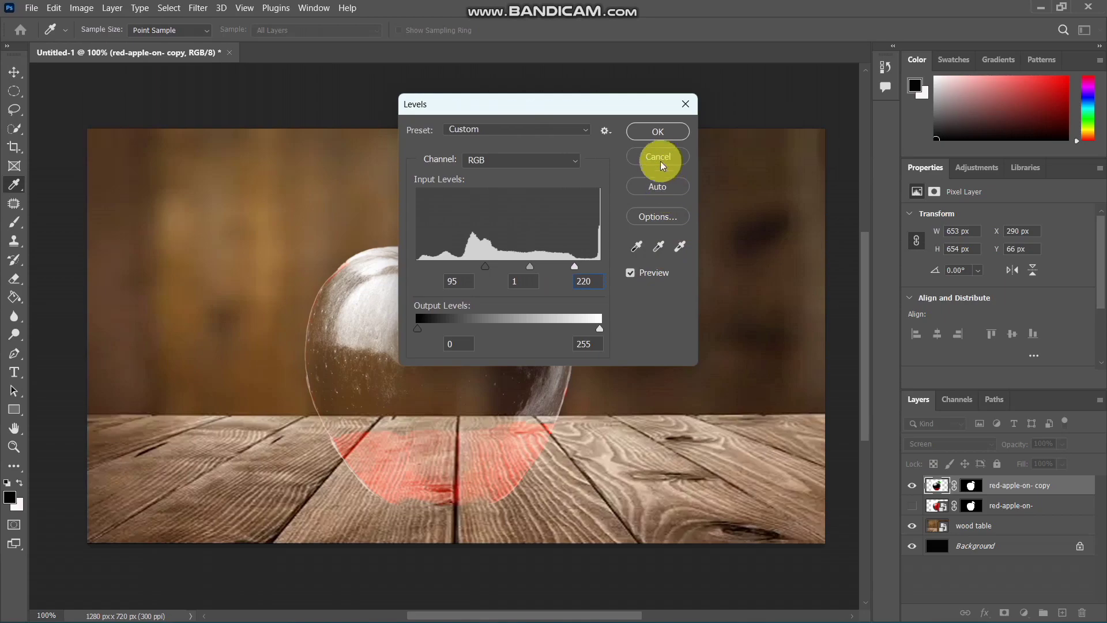
left_click(658, 132)
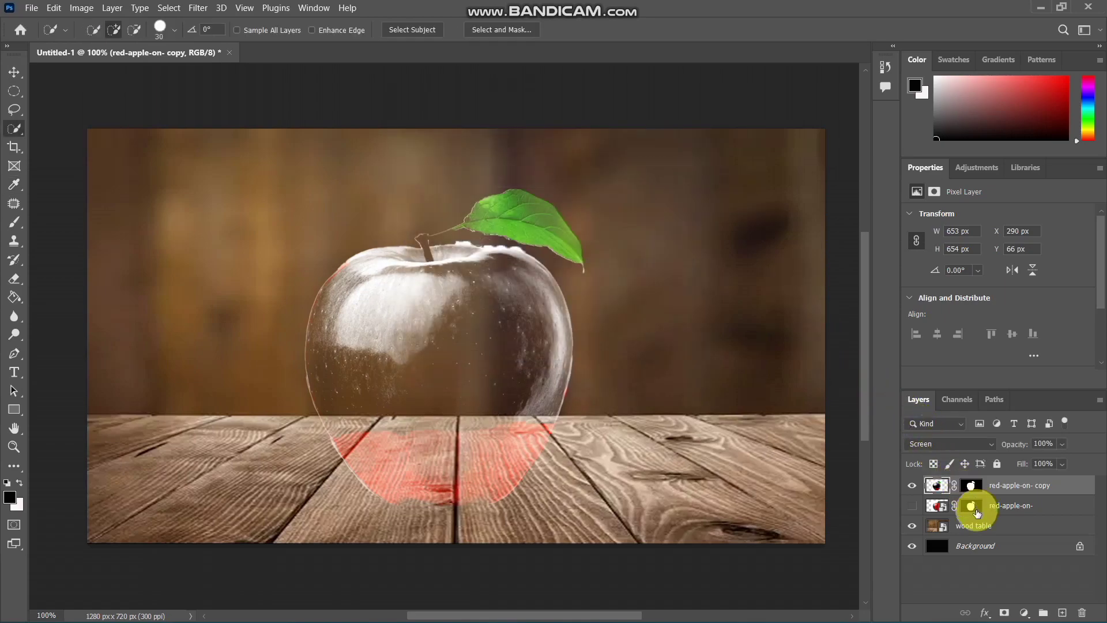
- Unhide the original red apple and brush black on its mask over the upper part
left_click(972, 506)
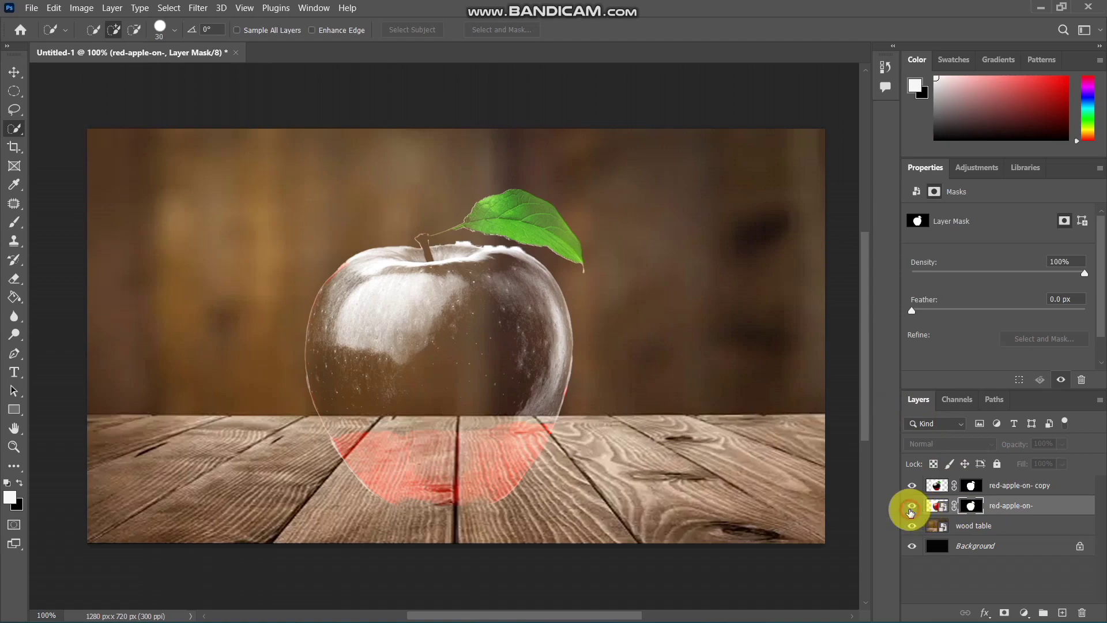
left_click(911, 505)
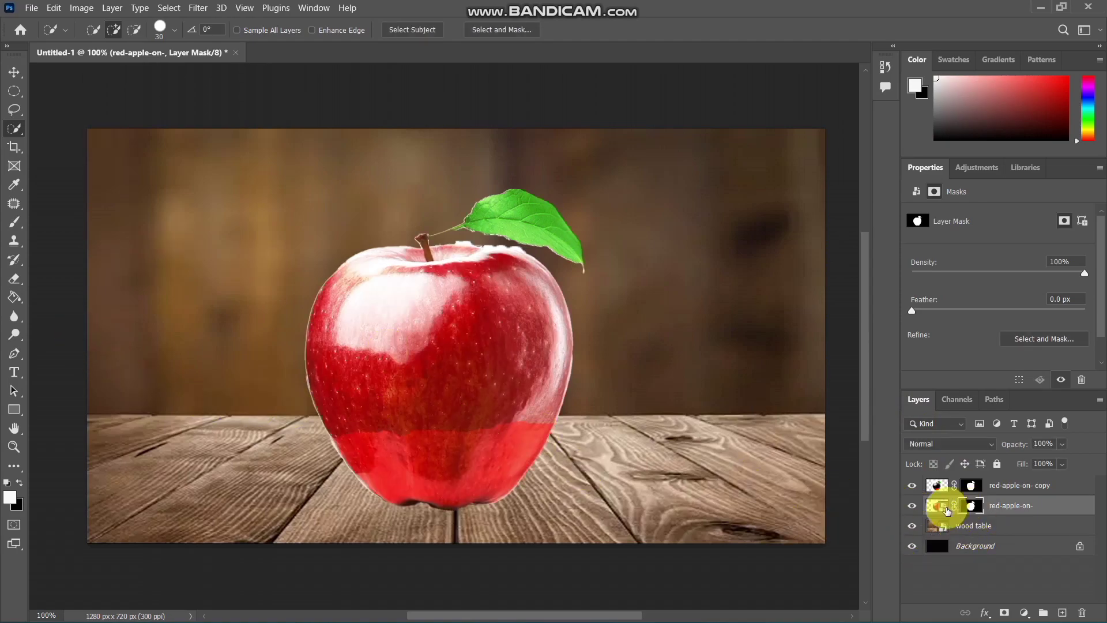
left_click(12, 223)
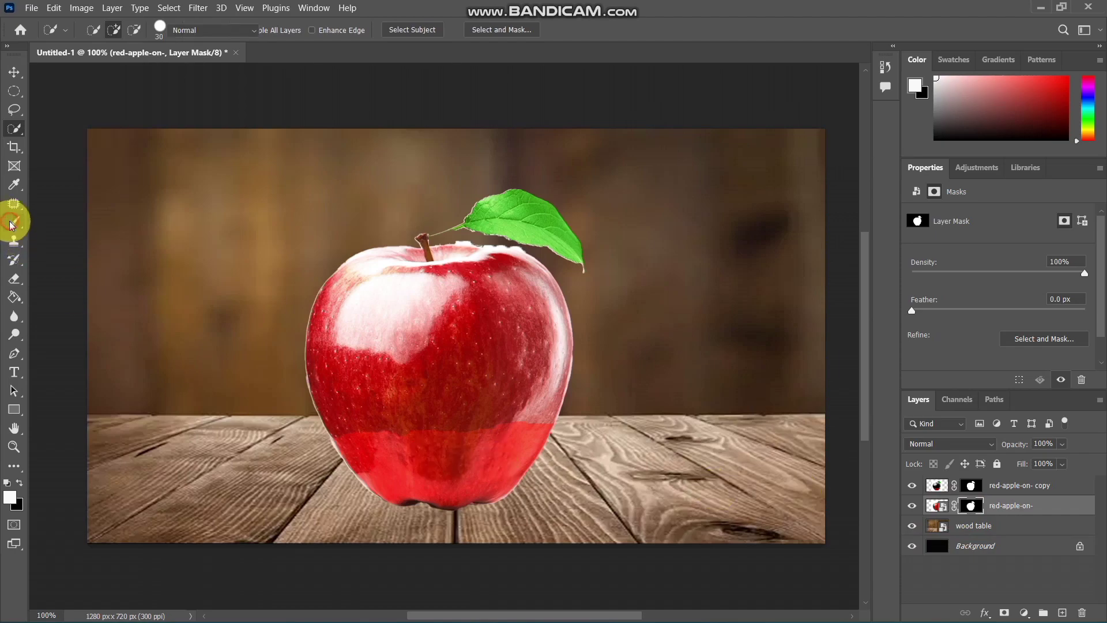
right_click(12, 223)
left_click(63, 223)
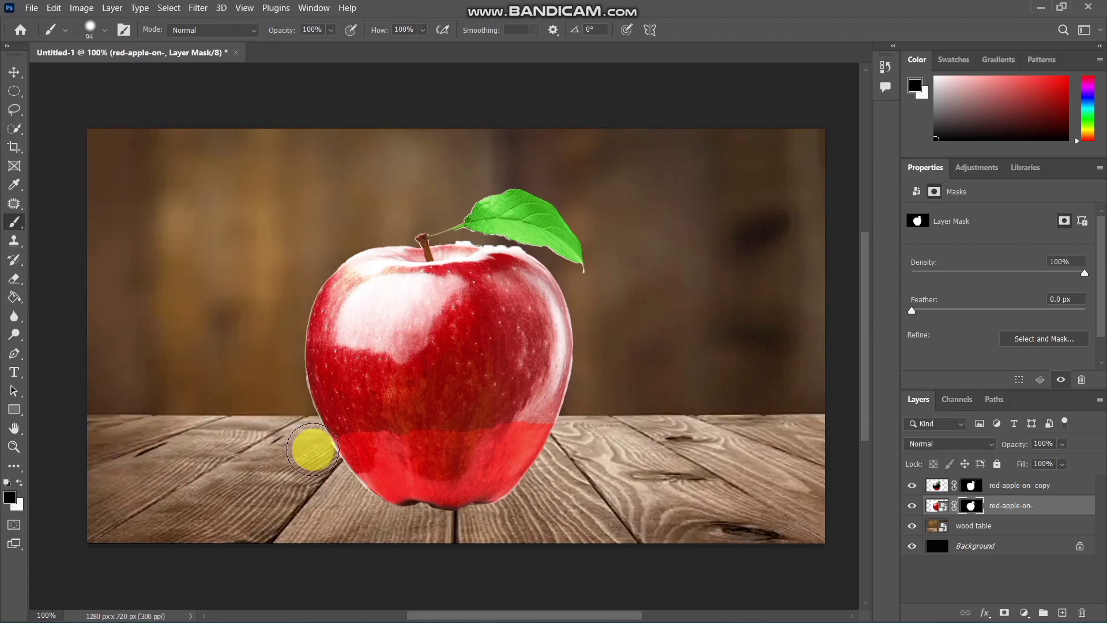
mouse_move(395, 366)
left_mouse_down()
mouse_move(434, 317)
mouse_move(450, 319)
mouse_move(440, 299)
mouse_move(486, 282)
mouse_move(502, 259)
mouse_move(445, 248)
mouse_move(502, 267)
mouse_move(484, 258)
mouse_move(396, 262)
mouse_move(358, 297)
mouse_move(329, 283)
mouse_move(323, 379)
mouse_move(341, 286)
mouse_move(329, 324)
left_mouse_up()
mouse_move(480, 359)
left_mouse_down()
mouse_move(418, 392)
mouse_move(445, 390)
mouse_move(421, 386)
mouse_move(538, 303)
mouse_move(499, 397)
mouse_move(336, 398)
left_mouse_up()
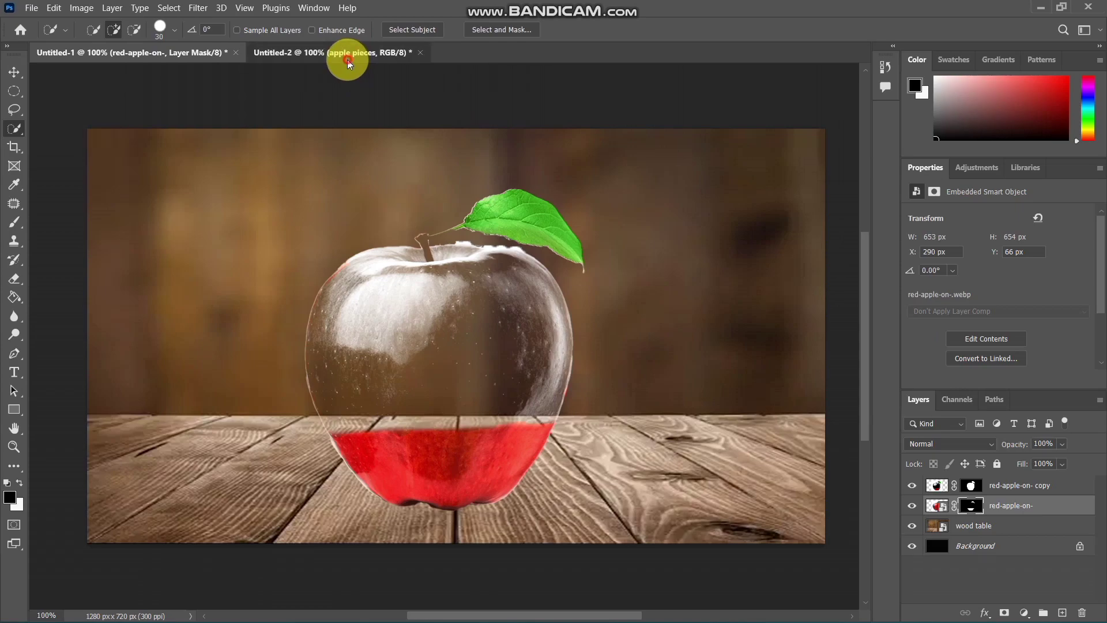
- In the green apples document, draw an elliptical selection around the round apple slice
left_click(346, 53)
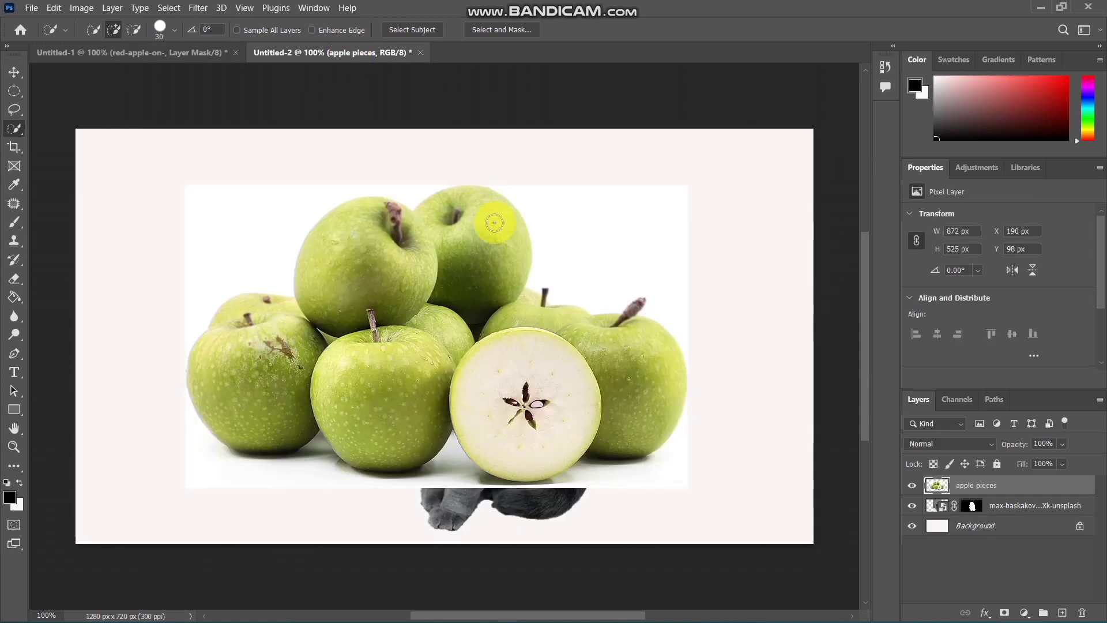
left_click(14, 91)
left_click(53, 99)
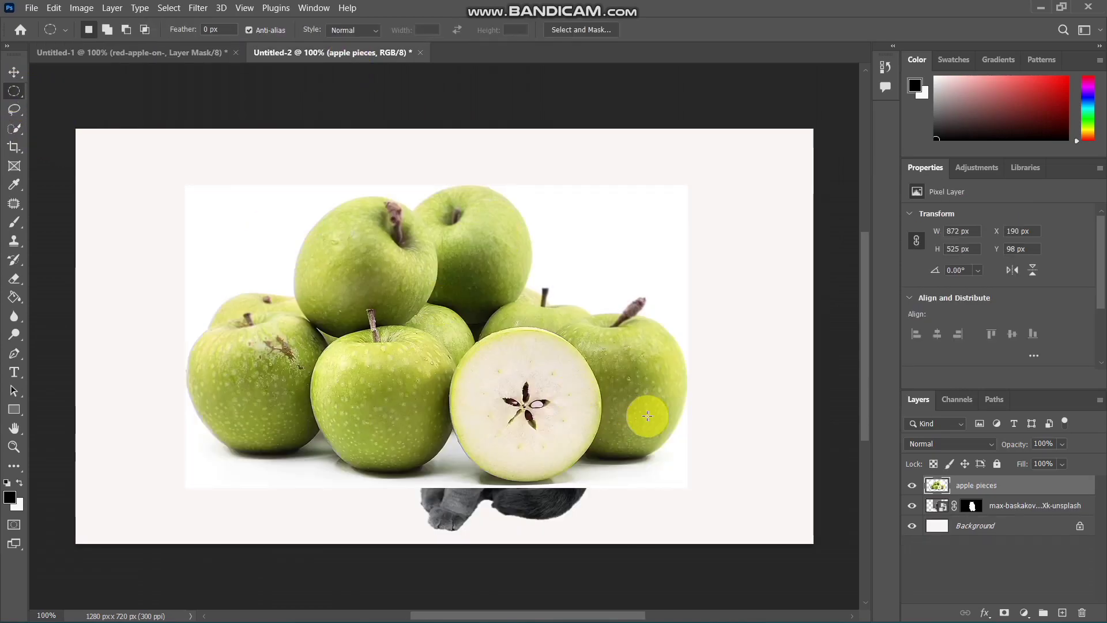
left_click_drag(470, 350, 578, 467)
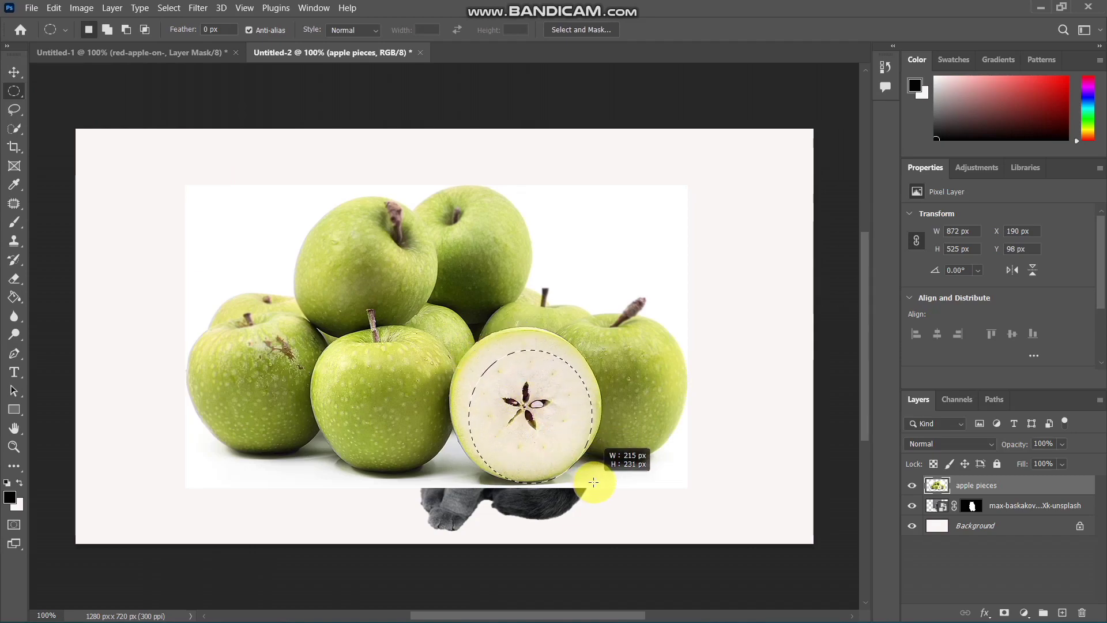
mouse_move(578, 467)
left_mouse_down()
mouse_move(600, 486)
mouse_move(546, 468)
left_mouse_up()
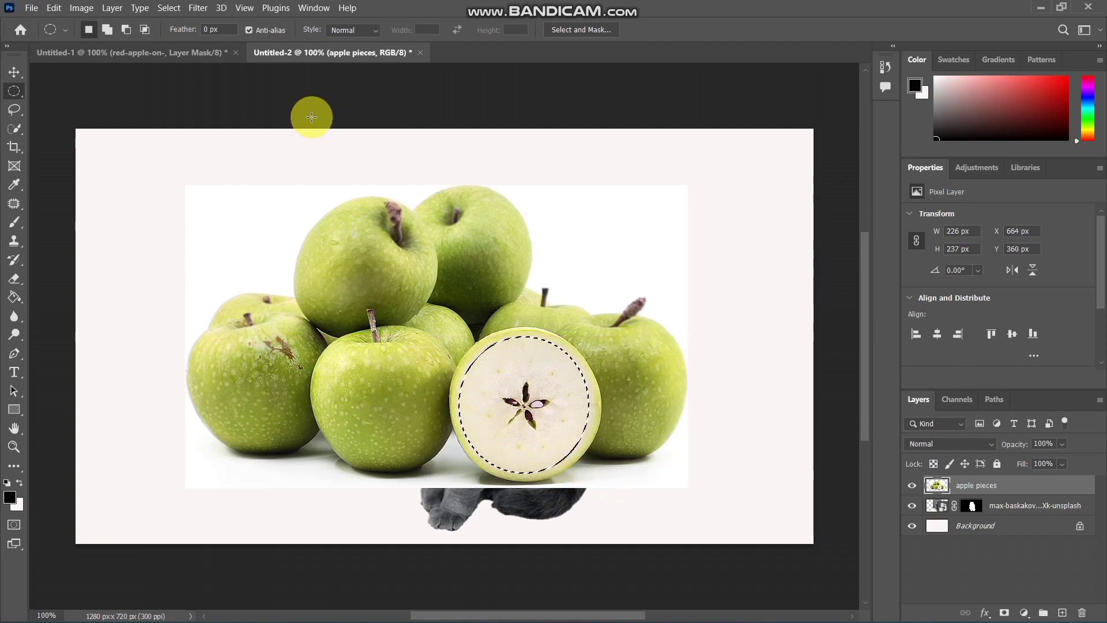
- Cut the apple slice and paste it into the Untitled-1 glass apple composition
left_click(51, 8)
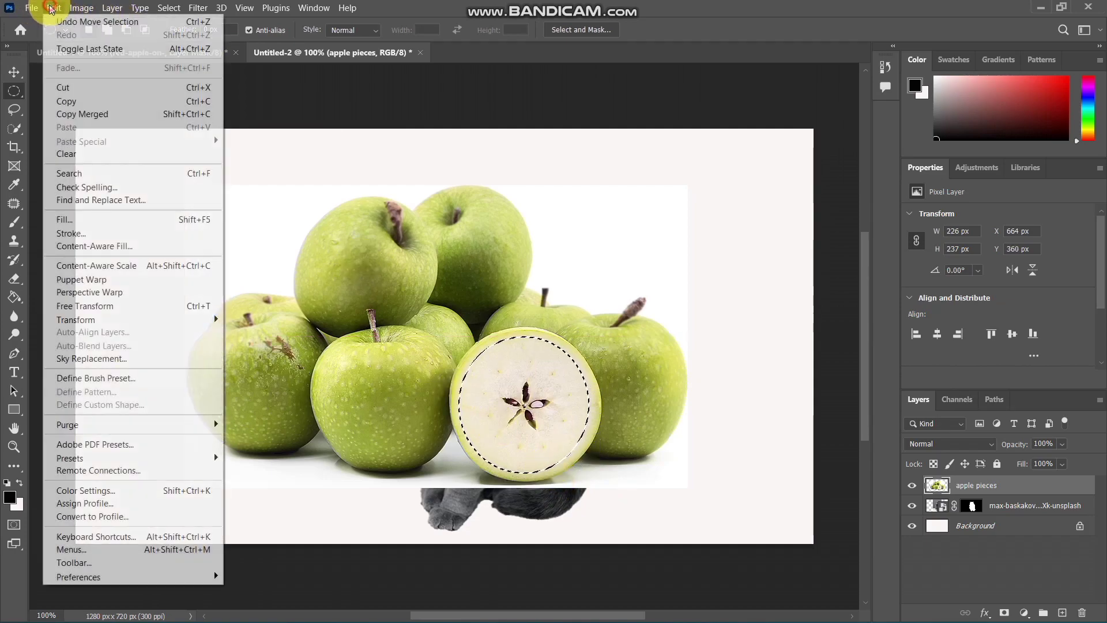
left_click(83, 92)
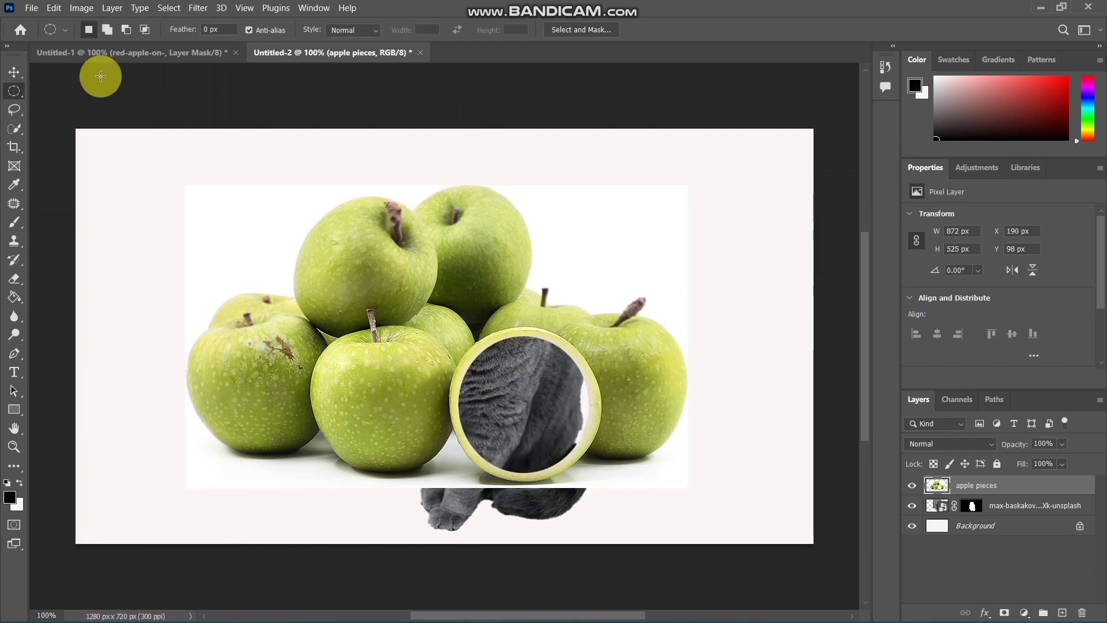
left_click(87, 53)
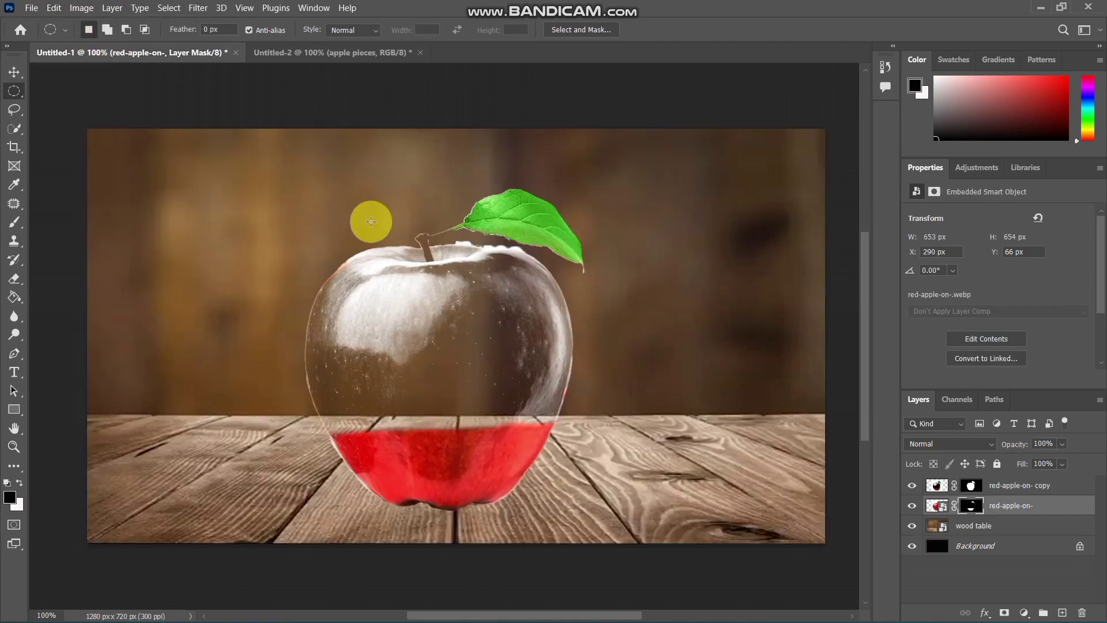
key("ctrl+v")
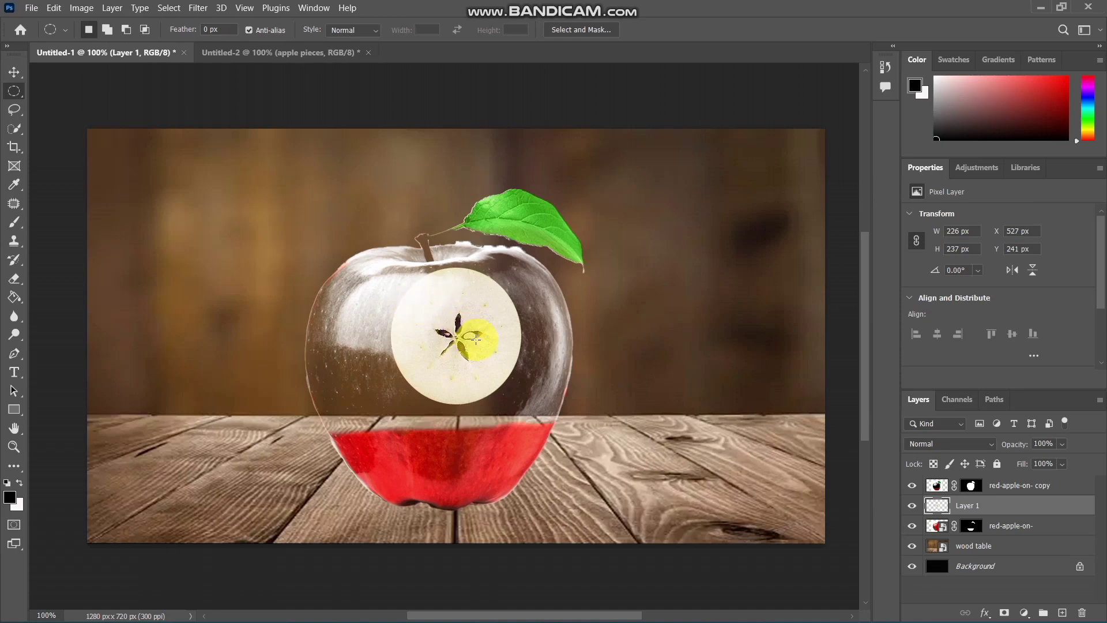
key("ctrl+t")
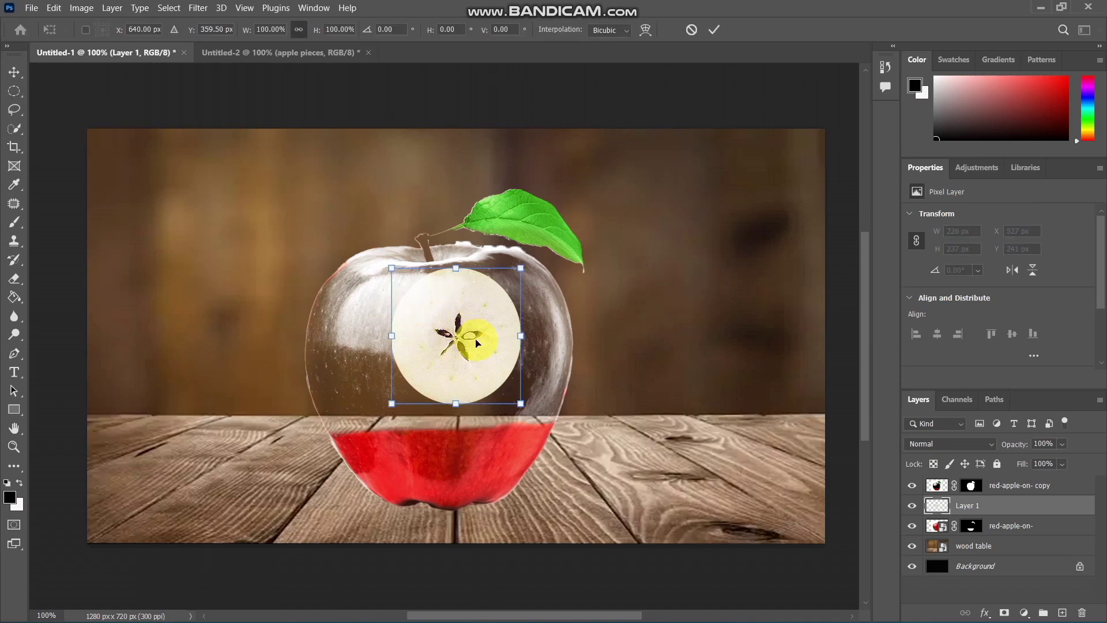
- Widen the slice to the apple's width and squash it into a flat oval on the red half
mouse_move(521, 336)
left_mouse_down()
mouse_move(552, 354)
mouse_move(528, 371)
mouse_move(568, 364)
left_mouse_up()
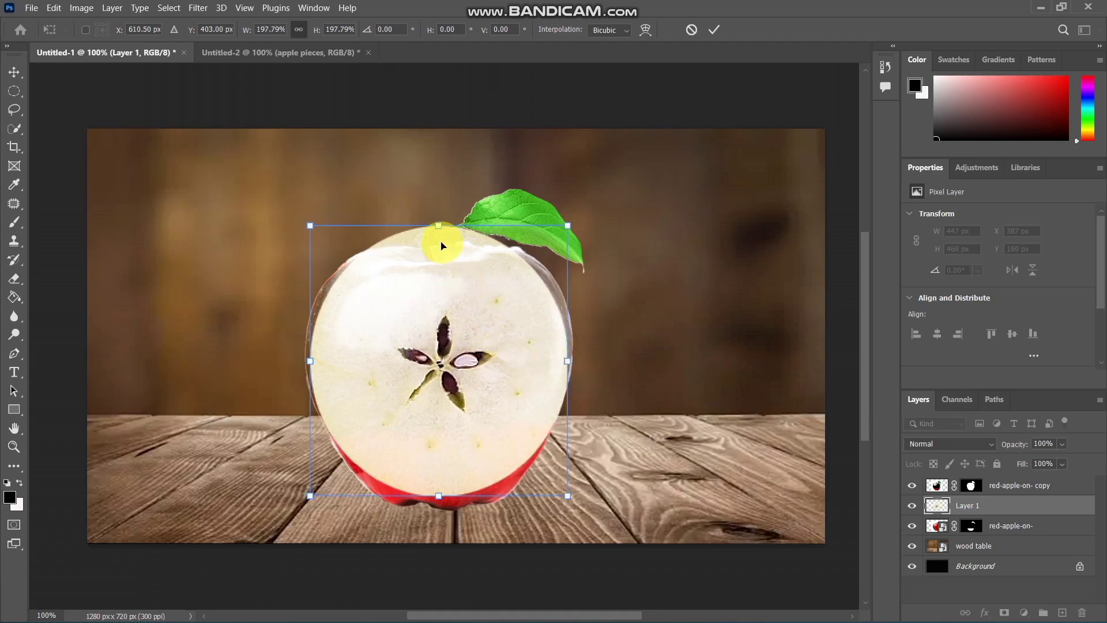
left_click_drag(440, 225, 437, 442)
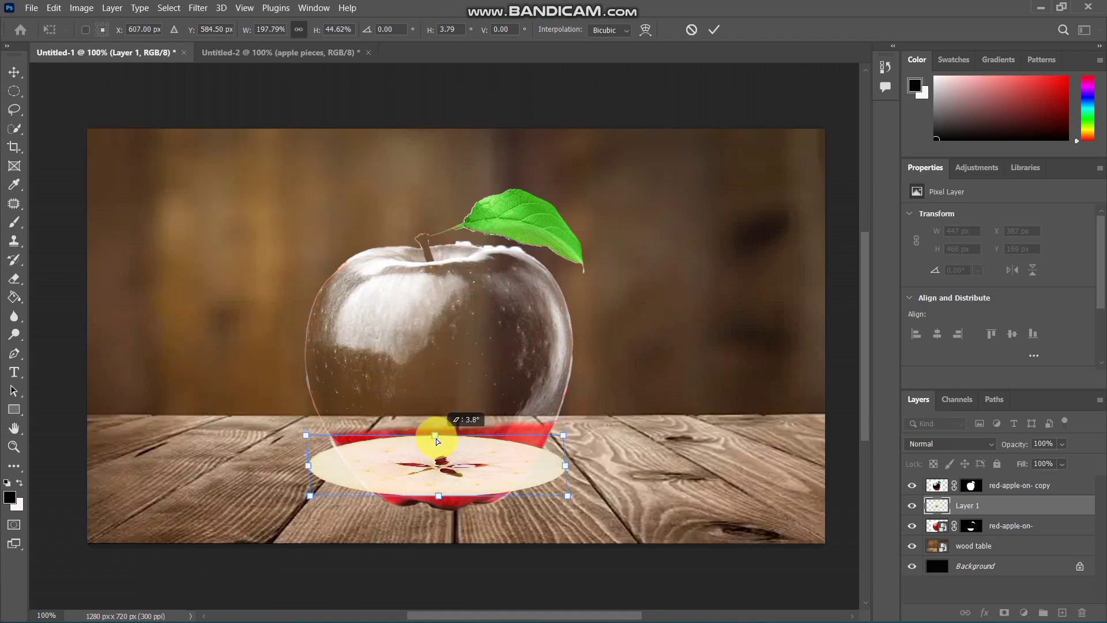
mouse_move(437, 442)
left_mouse_down()
mouse_move(428, 422)
mouse_move(439, 389)
mouse_move(439, 425)
mouse_move(433, 418)
left_mouse_up()
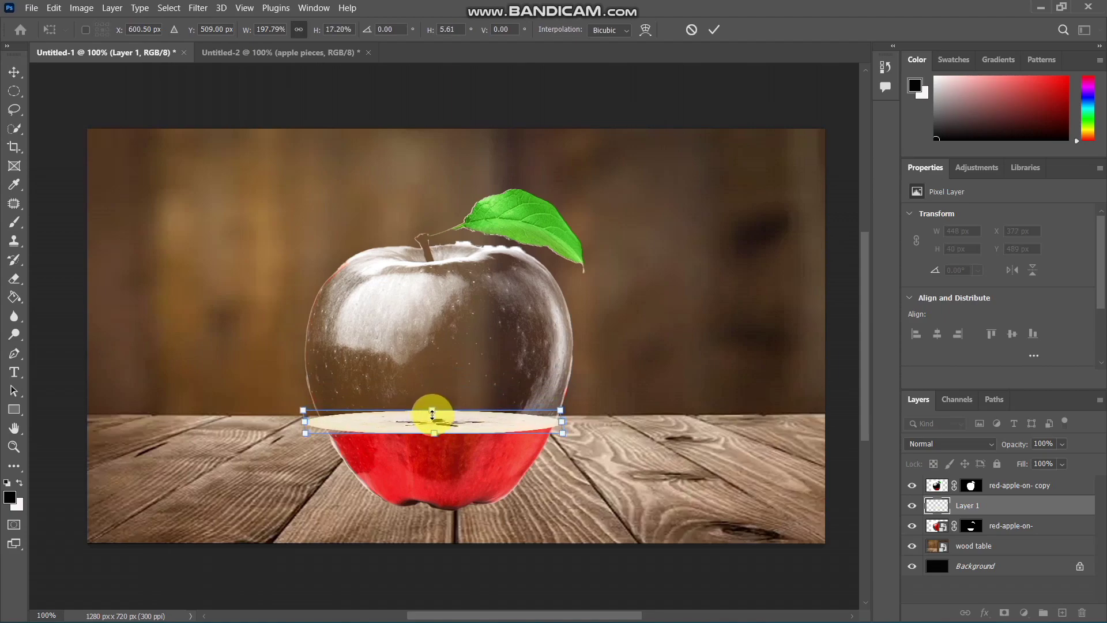
left_click_drag(434, 410, 436, 407)
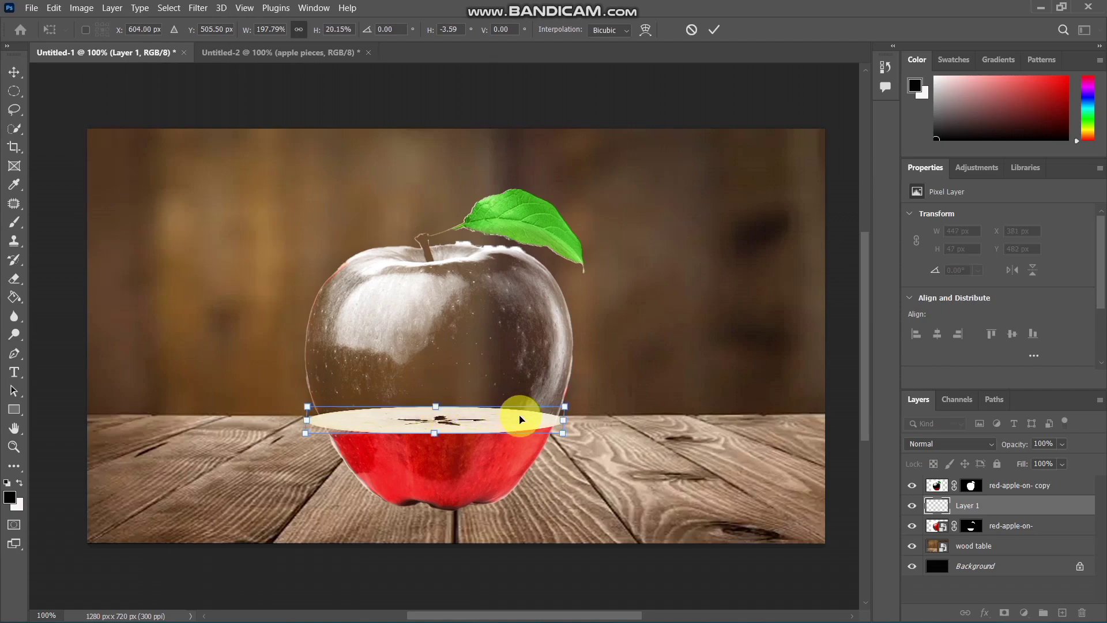
left_click(645, 30)
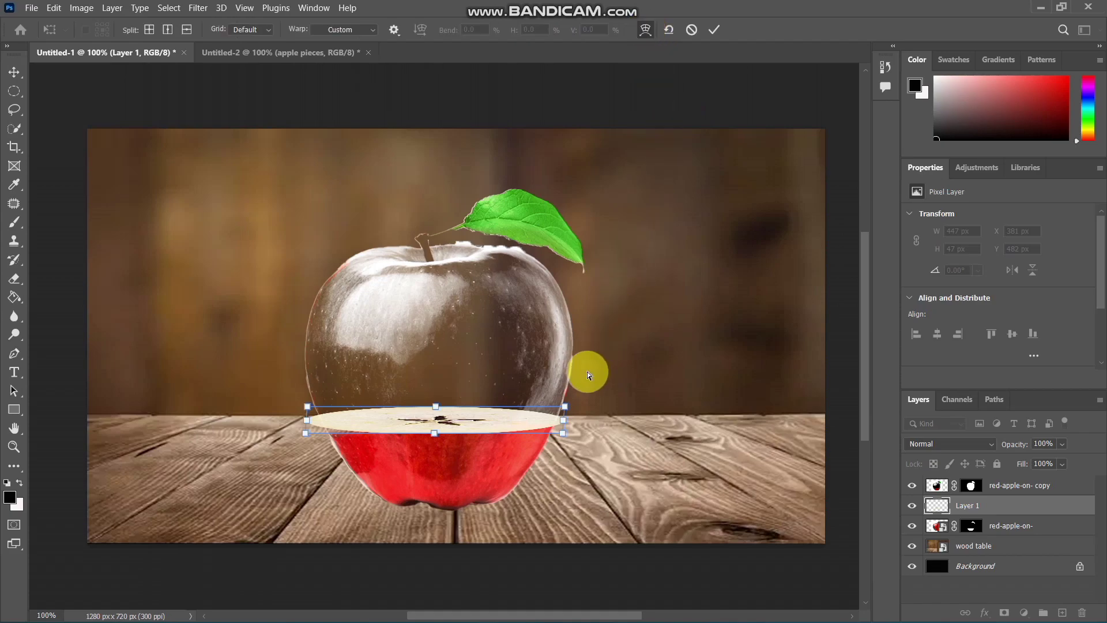
- Warp the slice's left, right and top edges to the apple's outline and commit
right_click(489, 427)
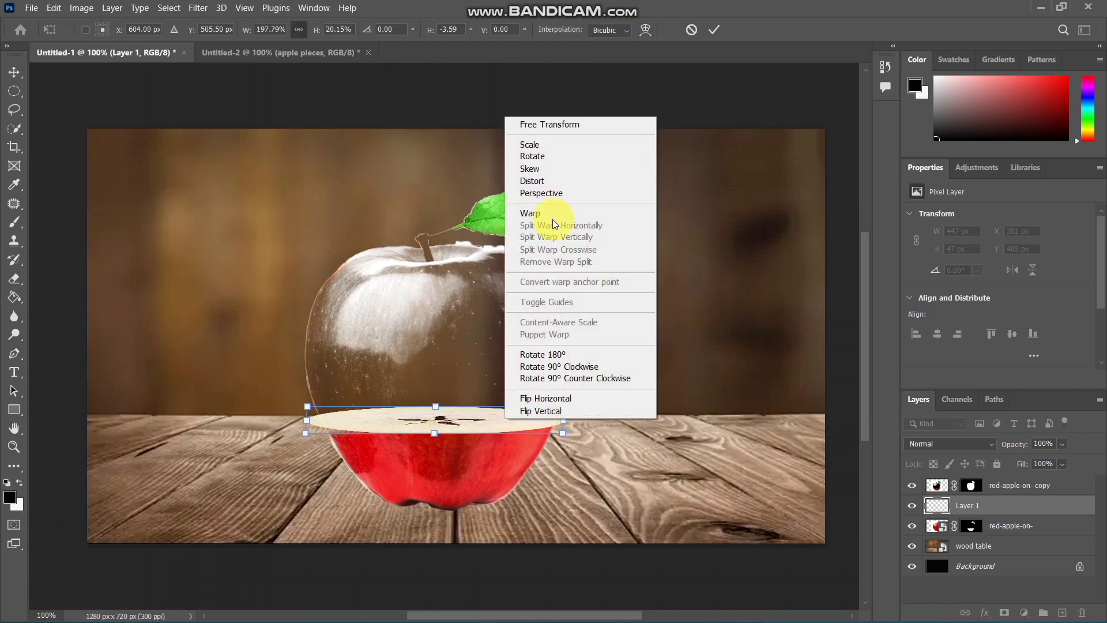
left_click(548, 217)
left_click_drag(565, 421, 553, 407)
mouse_move(552, 407)
left_mouse_down()
mouse_move(548, 437)
mouse_move(555, 430)
left_mouse_up()
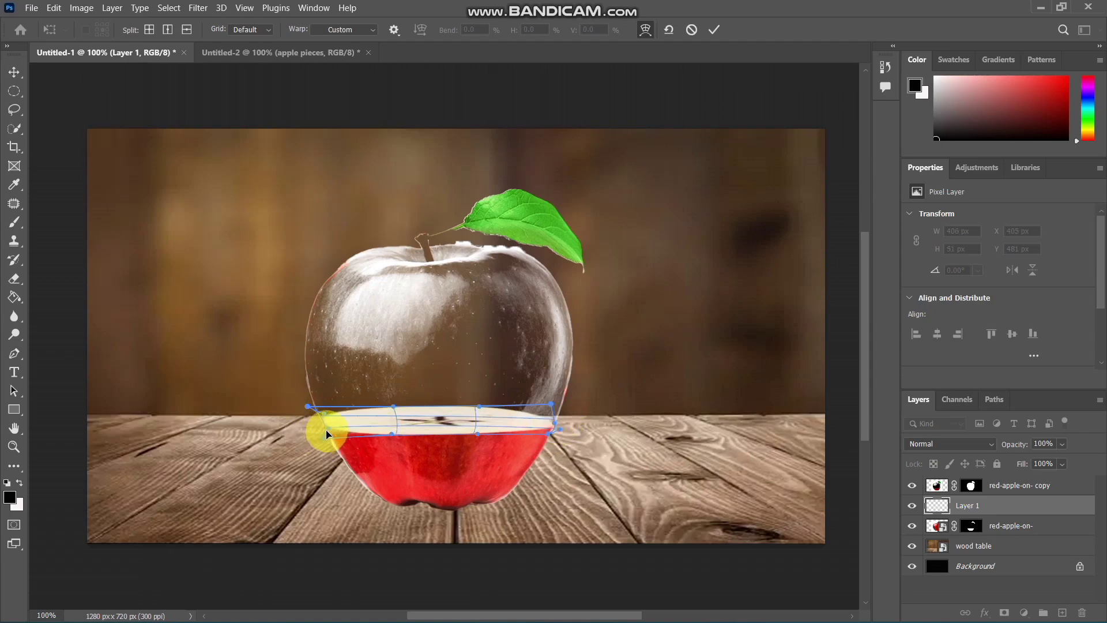
left_click_drag(319, 434, 326, 441)
left_click_drag(489, 410, 491, 407)
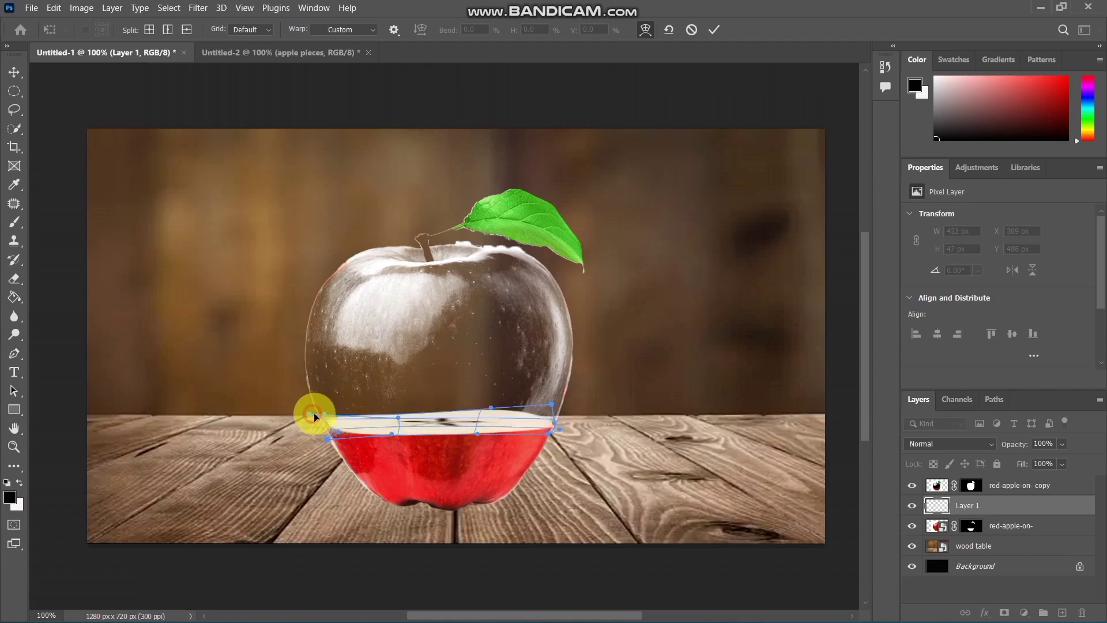
left_click_drag(334, 433, 333, 433)
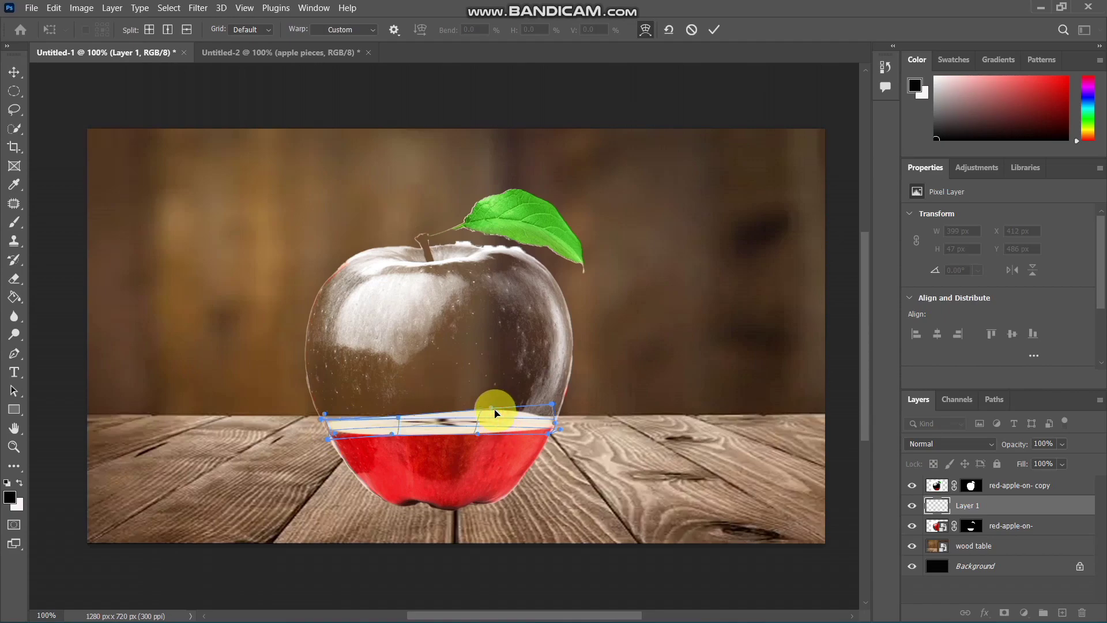
left_click_drag(495, 412, 496, 417)
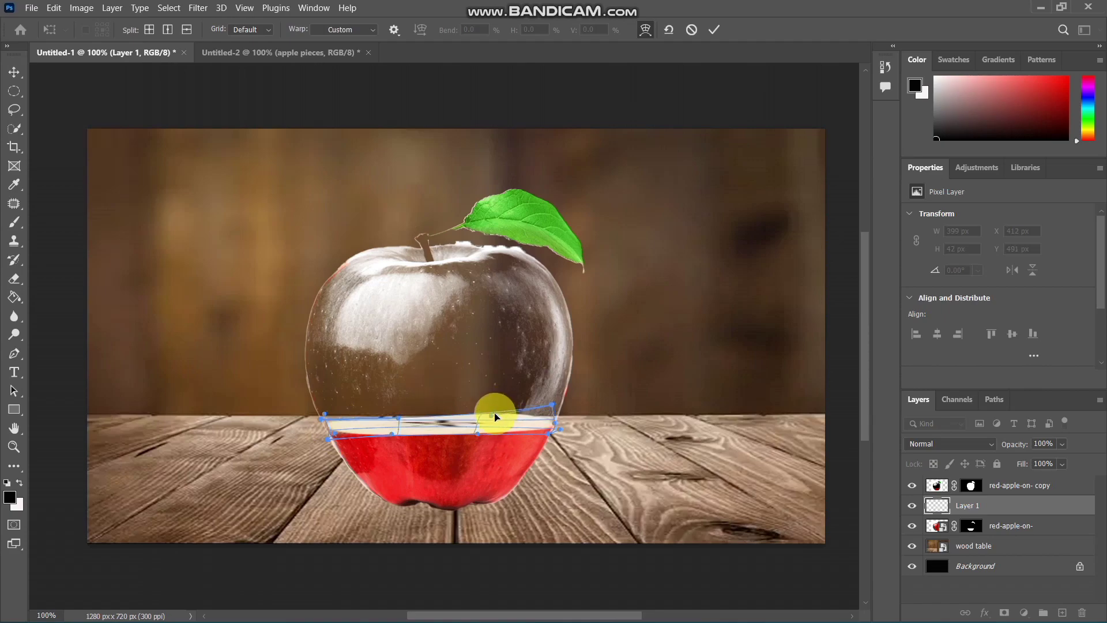
key("Return")
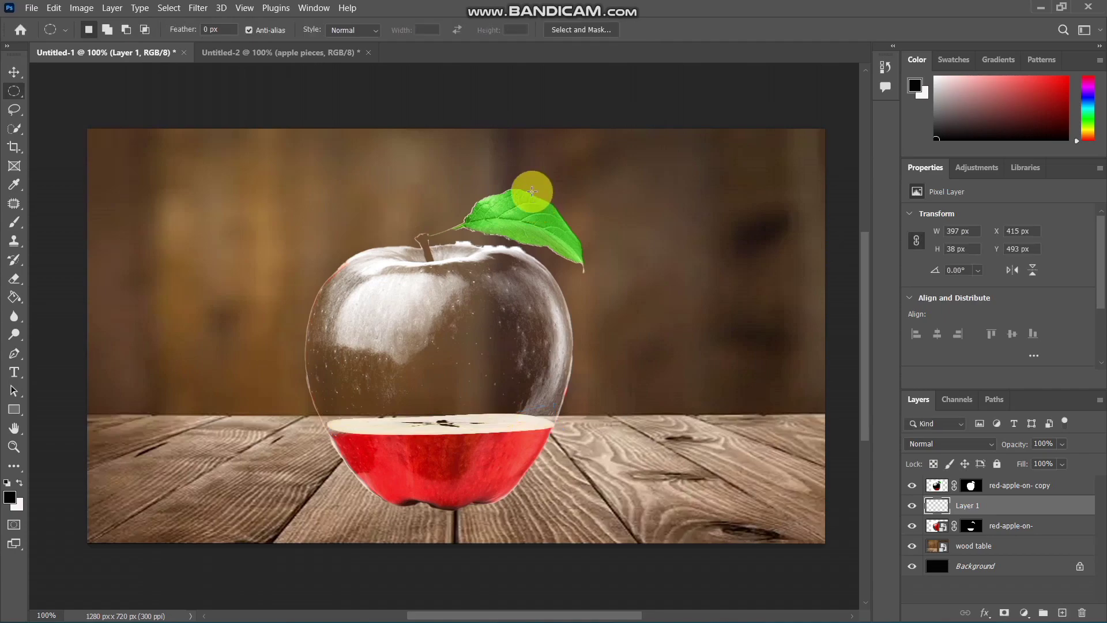
left_click(284, 60)
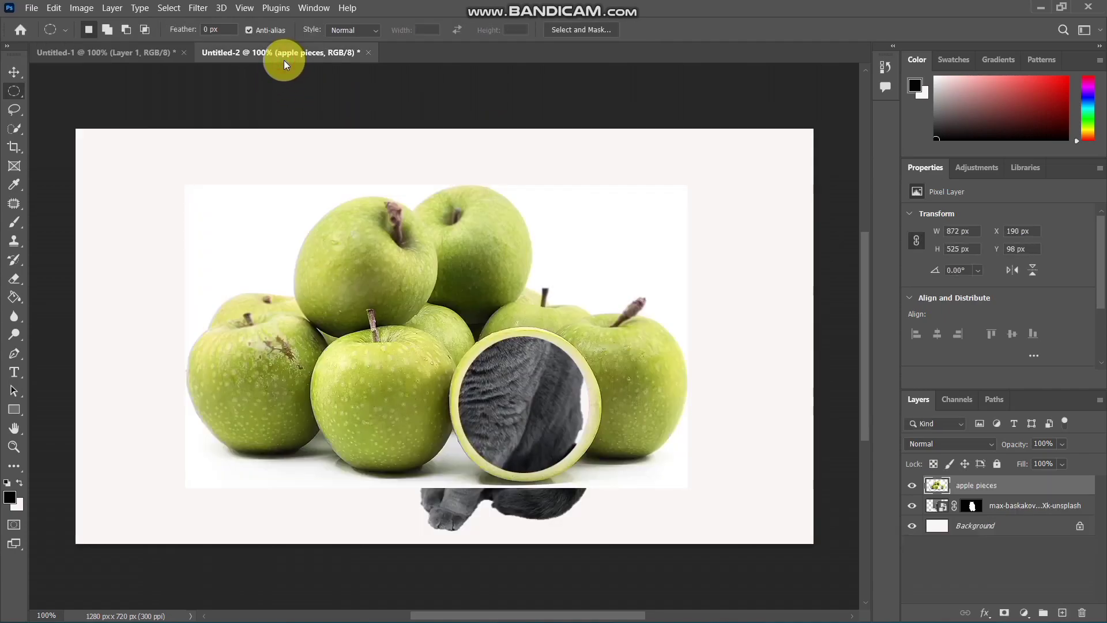
left_click(1003, 508)
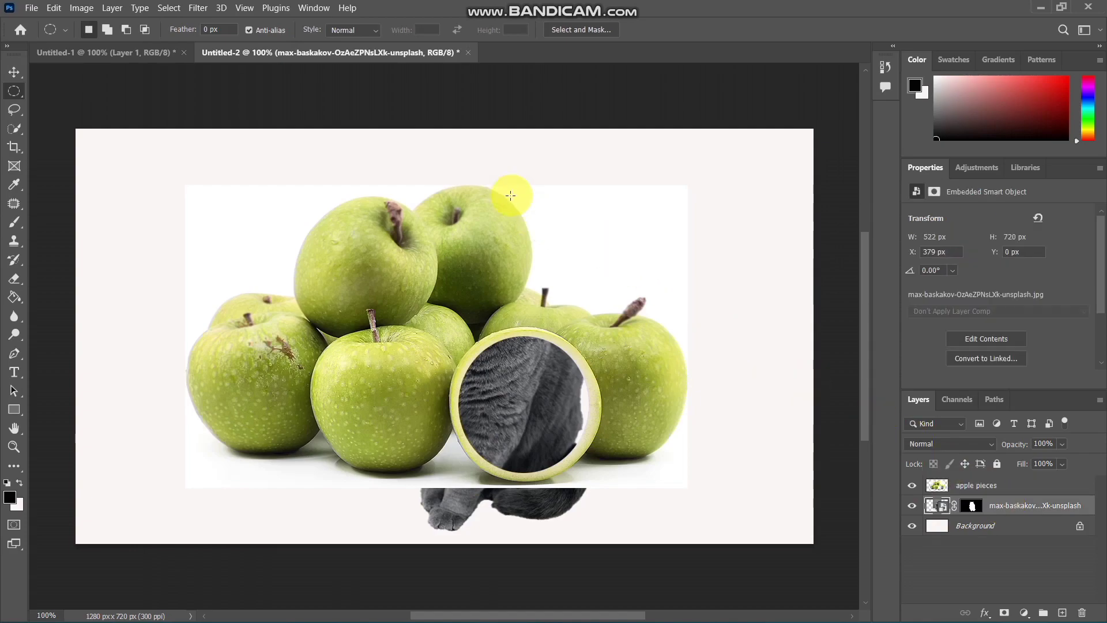
left_click(128, 54)
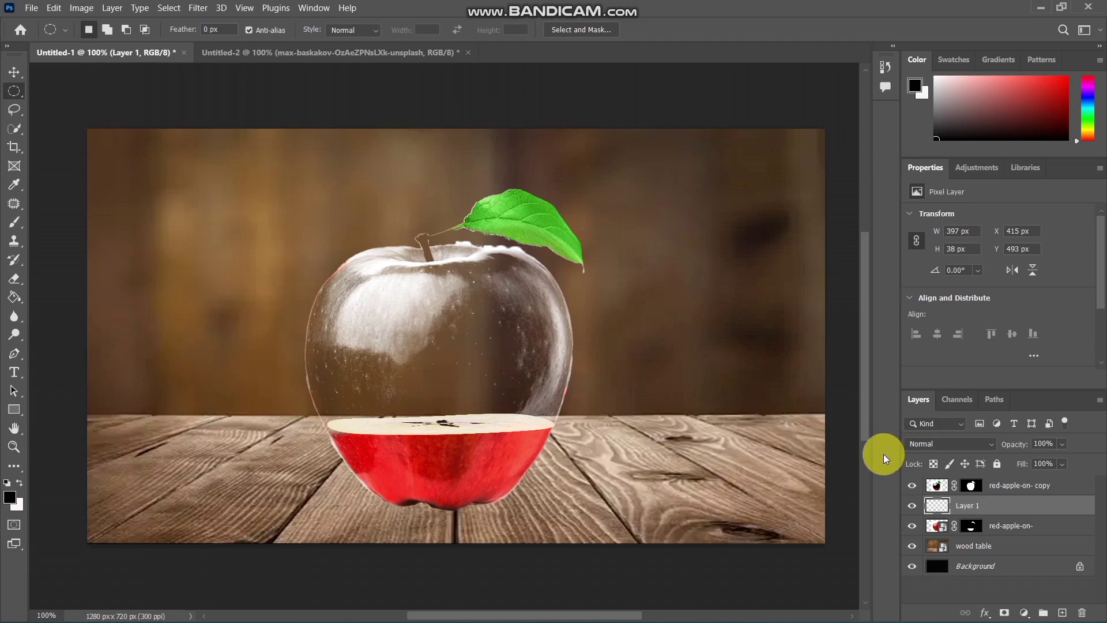
- Paste the gray cat, shrink it to about half size, and set it inside the apple above the slice
key("ctrl+v")
key("ctrl+t")
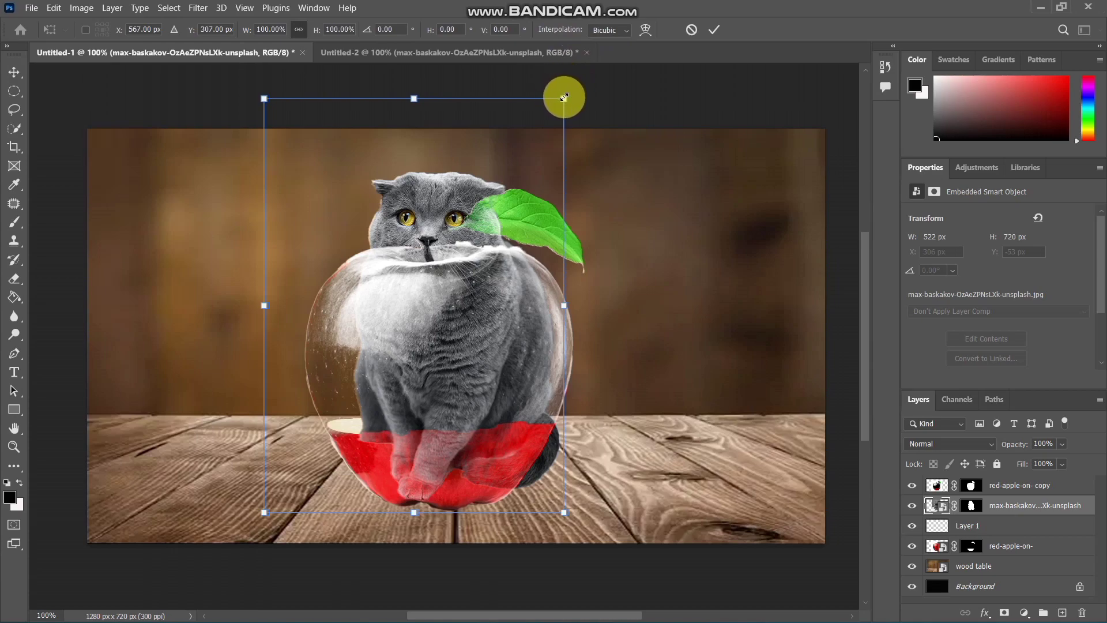
mouse_move(563, 99)
left_mouse_down()
mouse_move(466, 331)
mouse_move(402, 420)
mouse_move(425, 370)
mouse_move(448, 374)
left_mouse_up()
key("Return")
key("ctrl+t")
key("Return")
key("m")
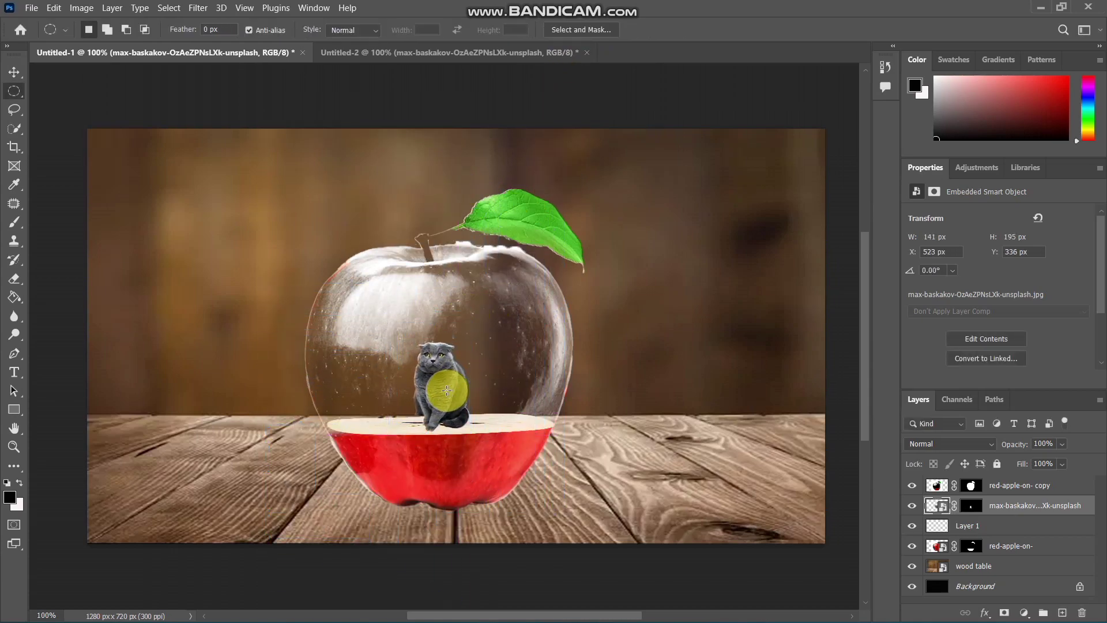